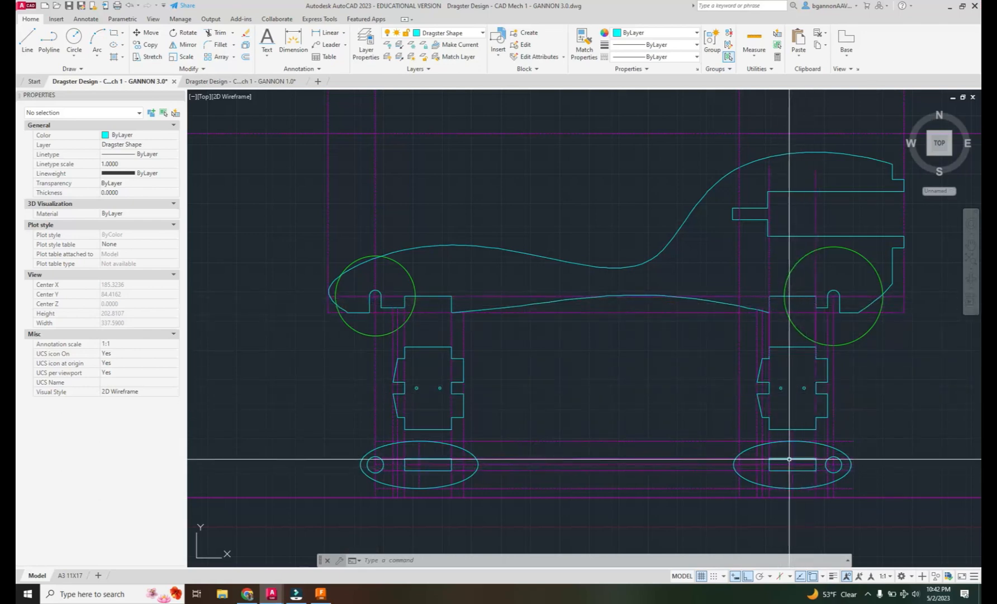
Switch to Fusion 360 and hide the Bottom1, Bottom 2, Bottom3, Plugs and Axle components, leaving only the dragster body shown.
{"action": "left_click", "coordinate": [320, 593]}
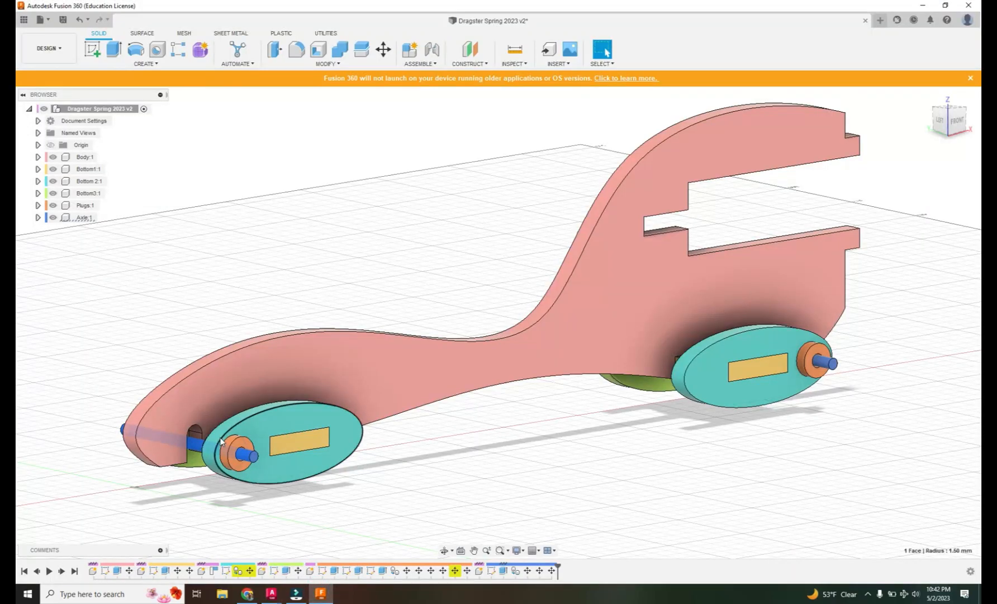
{"action": "left_click", "coordinate": [52, 169]}
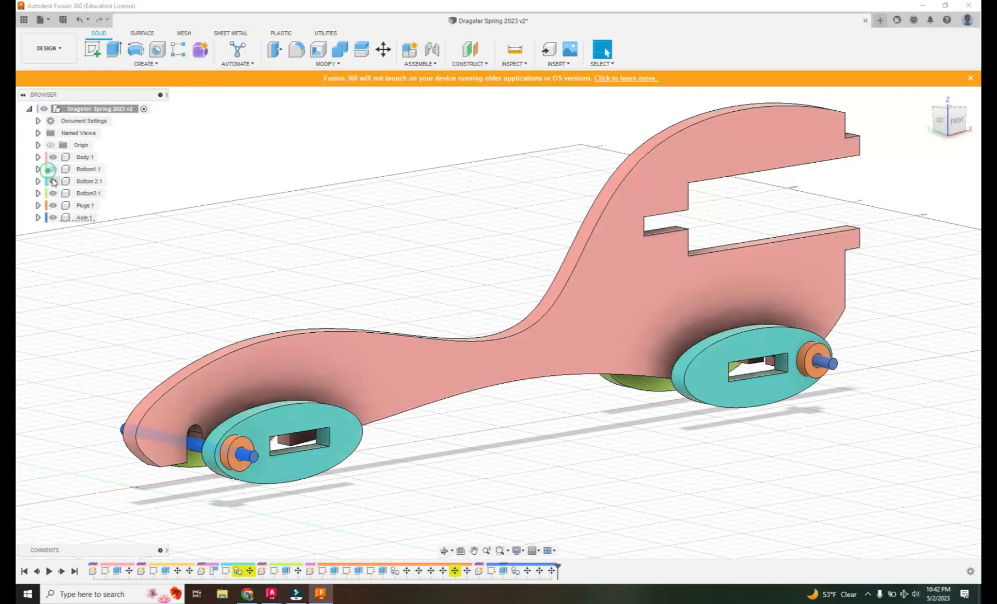
{"action": "left_click", "coordinate": [53, 181]}
{"action": "left_click", "coordinate": [52, 193]}
{"action": "left_click", "coordinate": [52, 205]}
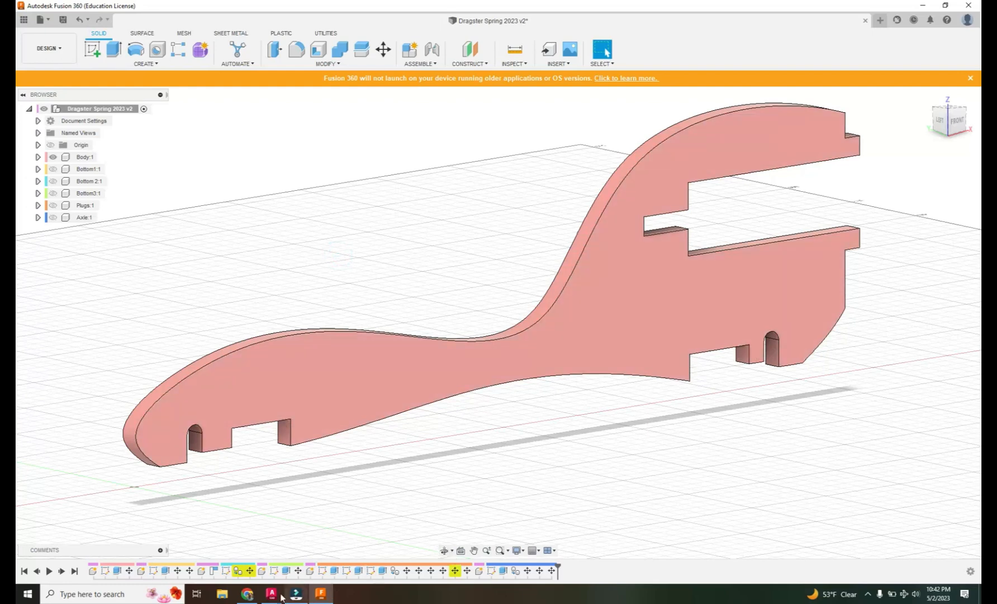
Switch to AutoCAD, view the 1.0 dragster drawing, and bring up the more complete 3.0 drawing.
{"action": "left_click", "coordinate": [278, 596]}
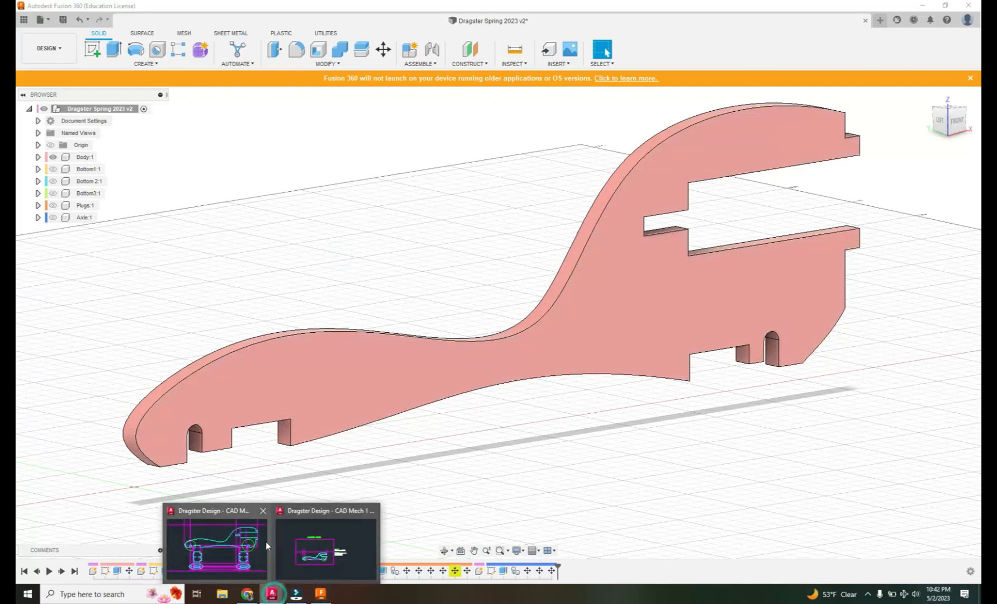
{"action": "left_click", "coordinate": [327, 545]}
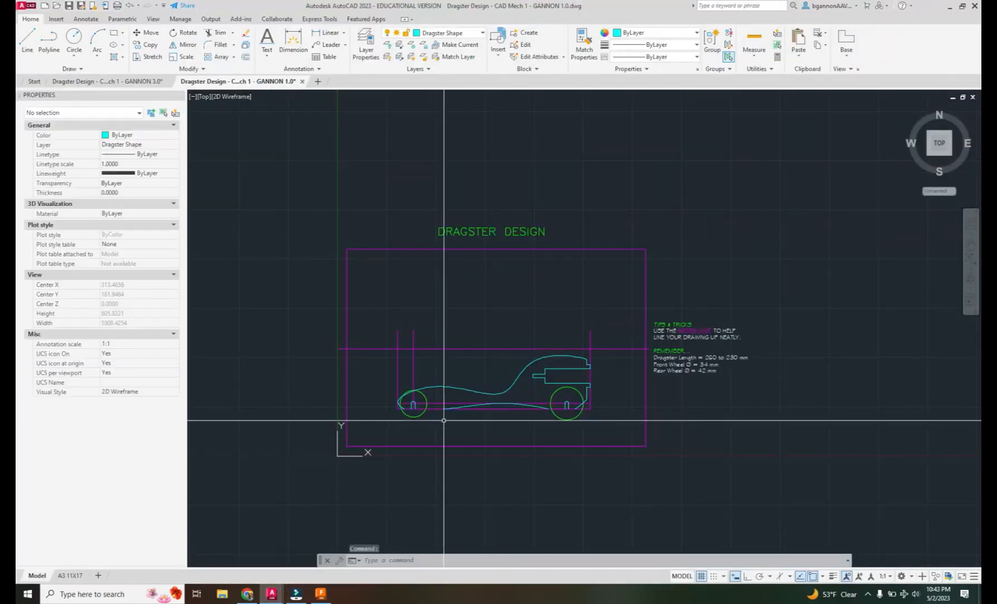
{"action": "scroll", "coordinate": [438, 415], "scroll_direction": "up", "scroll_amount": 5}
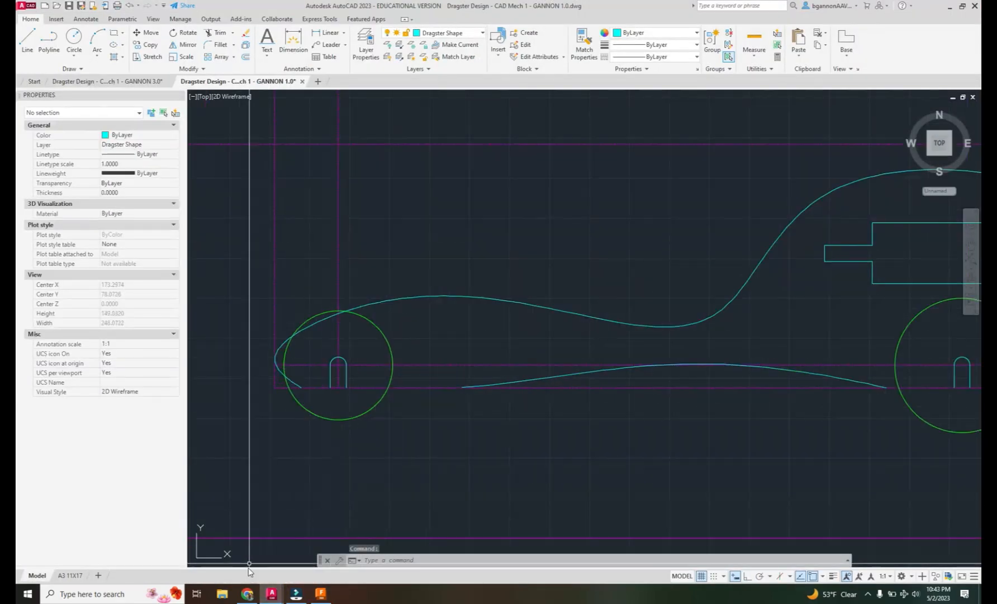
{"action": "left_click", "coordinate": [106, 81]}
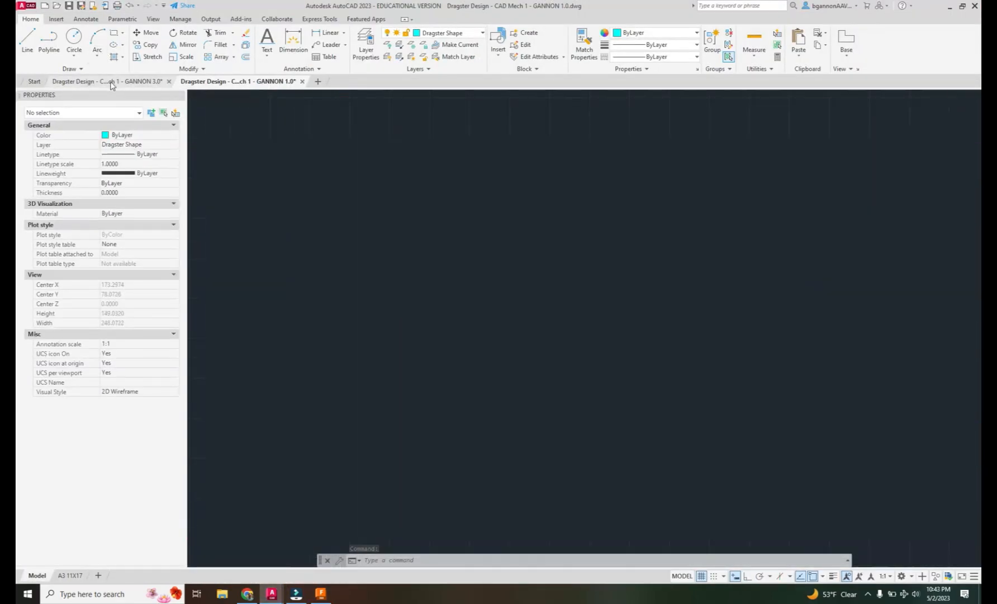
{"action": "scroll", "coordinate": [601, 364], "scroll_direction": "down", "scroll_amount": 3}
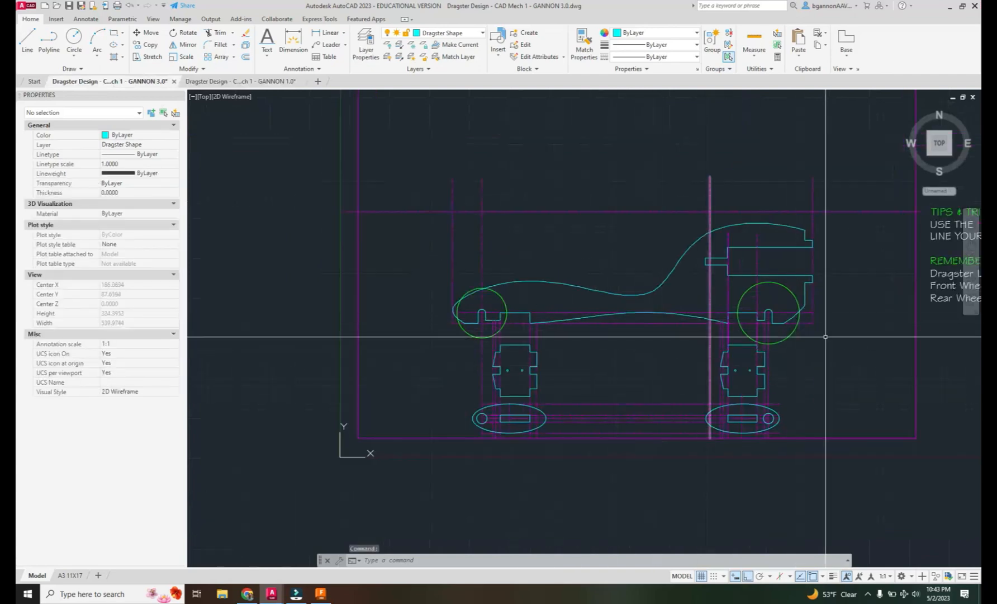
{"action": "left_click", "coordinate": [852, 325]}
{"action": "left_click", "coordinate": [411, 173]}
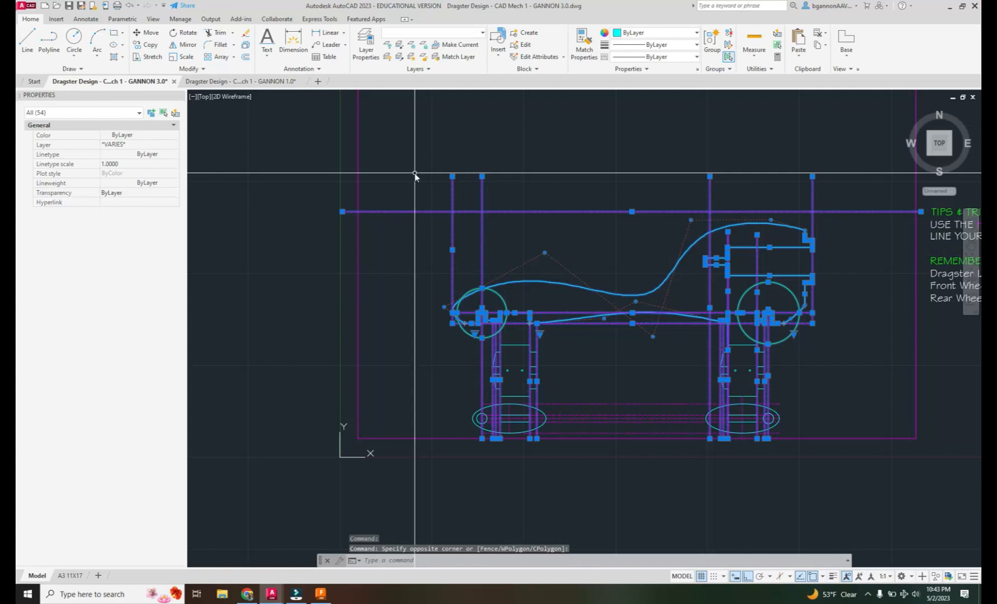
{"action": "key", "text": "BackSpace"}
{"action": "key", "text": "Escape"}
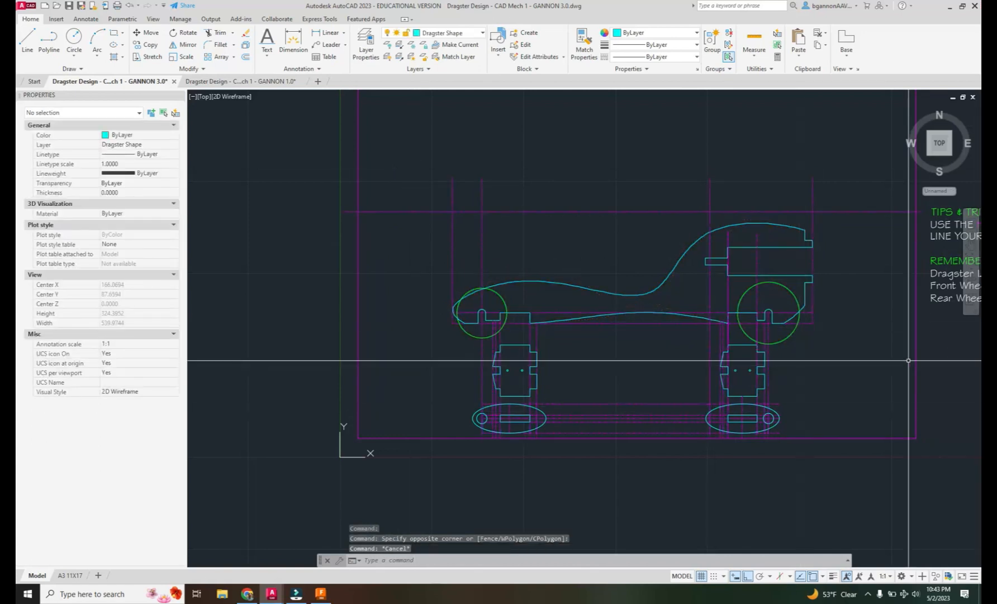
Copy the dragster side view with its wheels and construction lines from the 3.0 drawing and paste it beside the tips text in the 1.0 drawing.
{"action": "left_click", "coordinate": [855, 328]}
{"action": "left_click", "coordinate": [433, 156]}
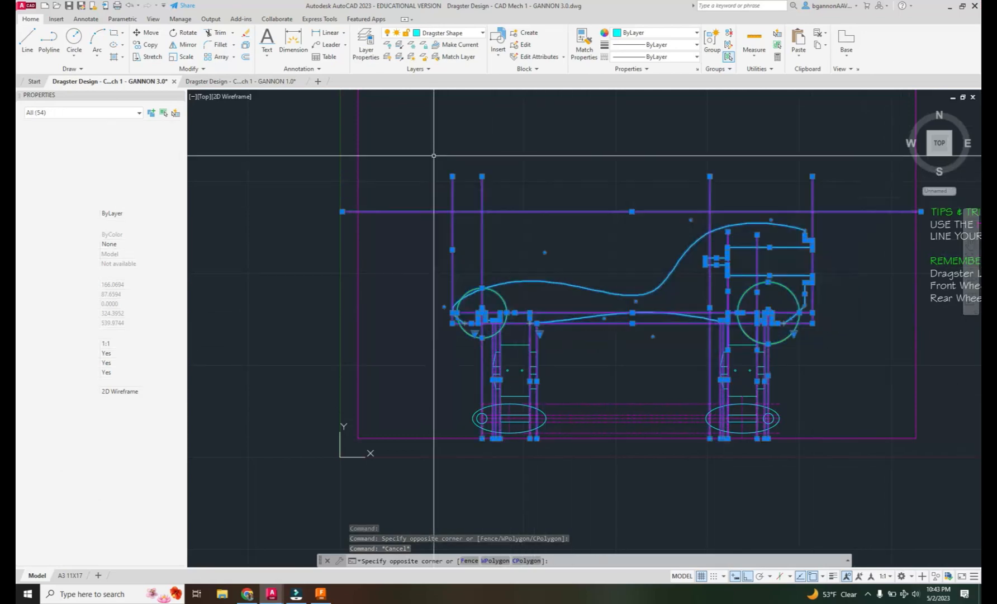
{"action": "key", "text": "ctrl+c"}
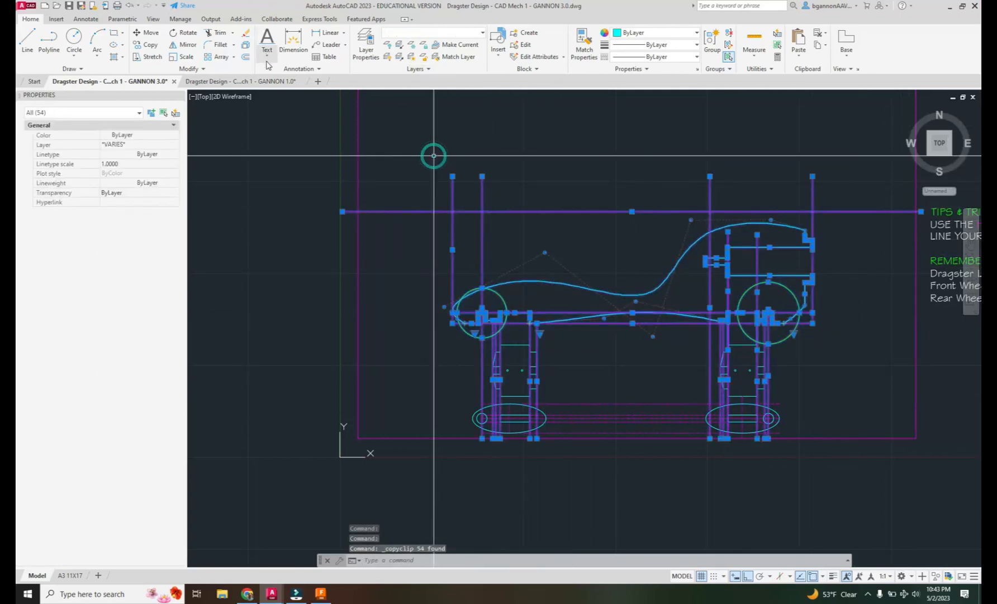
{"action": "left_click", "coordinate": [241, 81]}
{"action": "key", "text": "ctrl+v"}
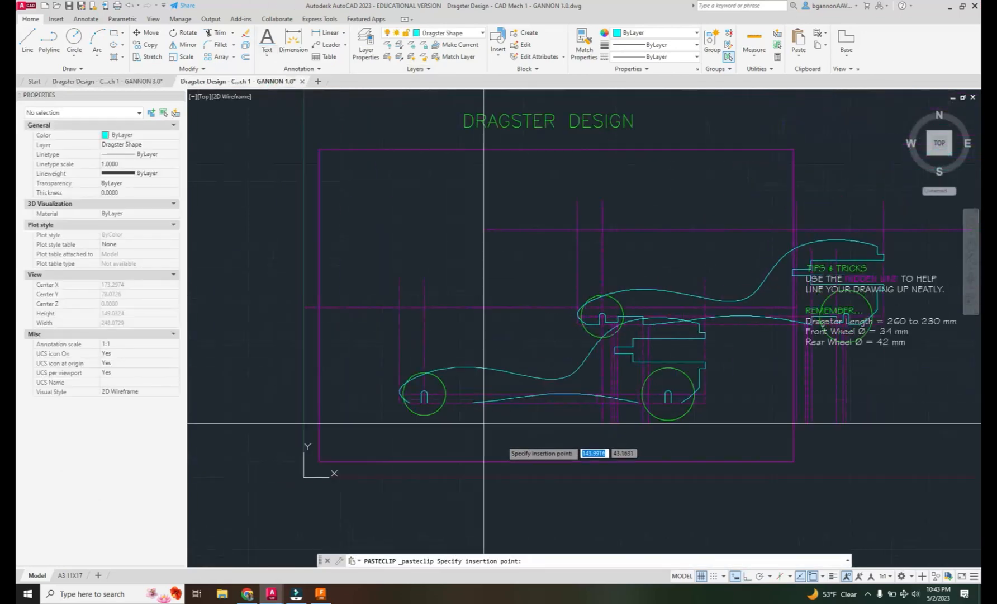
{"action": "scroll", "coordinate": [480, 417], "scroll_direction": "down", "scroll_amount": 2}
{"action": "left_click", "coordinate": [740, 429]}
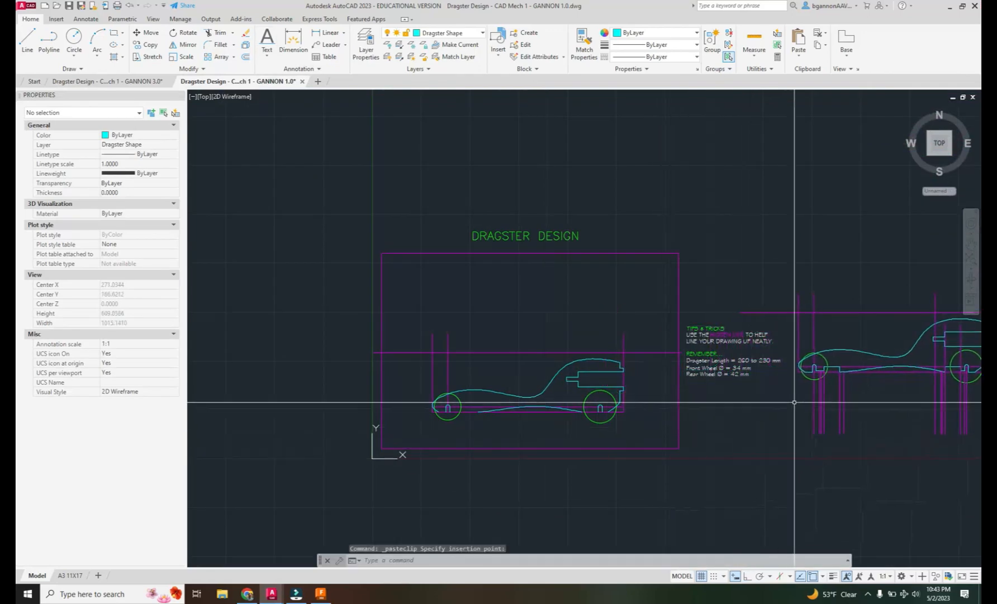
{"action": "key", "text": "Escape"}
Examine the stepped notch lines beside the front axle slot in the pasted reference dragster.
{"action": "scroll", "coordinate": [835, 364], "scroll_direction": "up", "scroll_amount": 2}
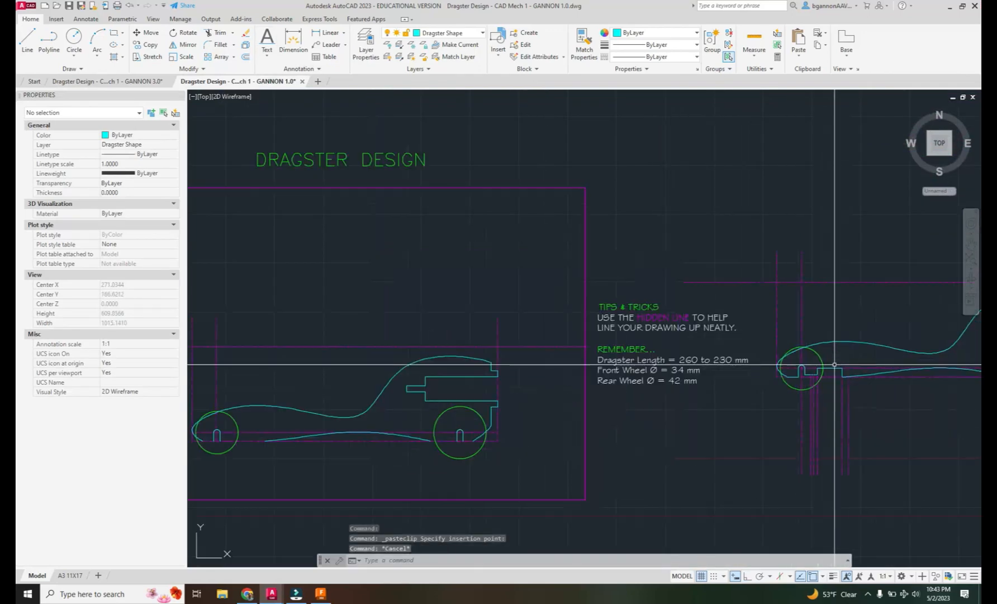
{"action": "scroll", "coordinate": [835, 365], "scroll_direction": "up", "scroll_amount": 4}
{"action": "middle_click_drag", "start_coordinate": [829, 377], "coordinate": [478, 380]}
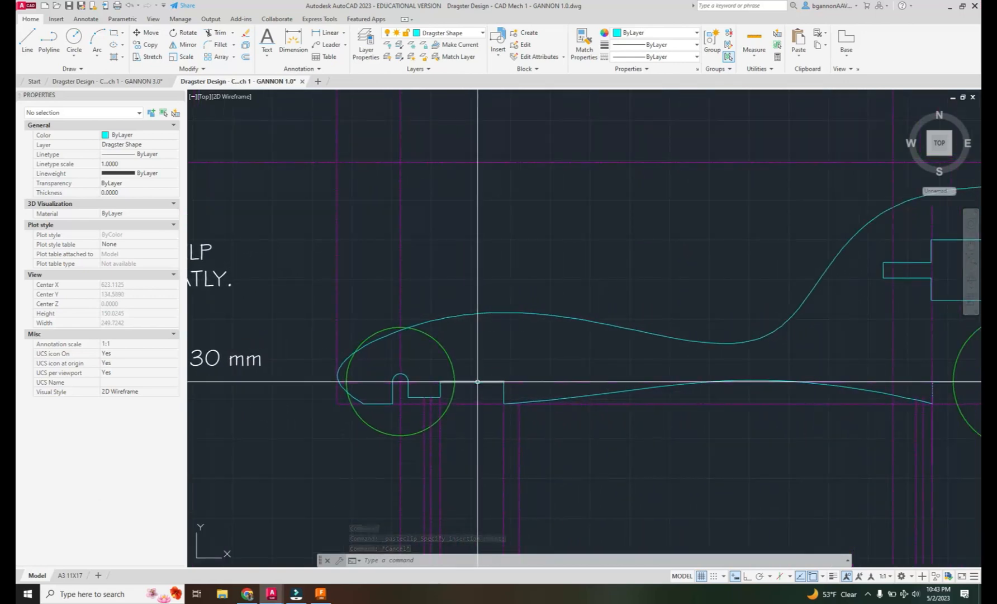
{"action": "left_click", "coordinate": [478, 382]}
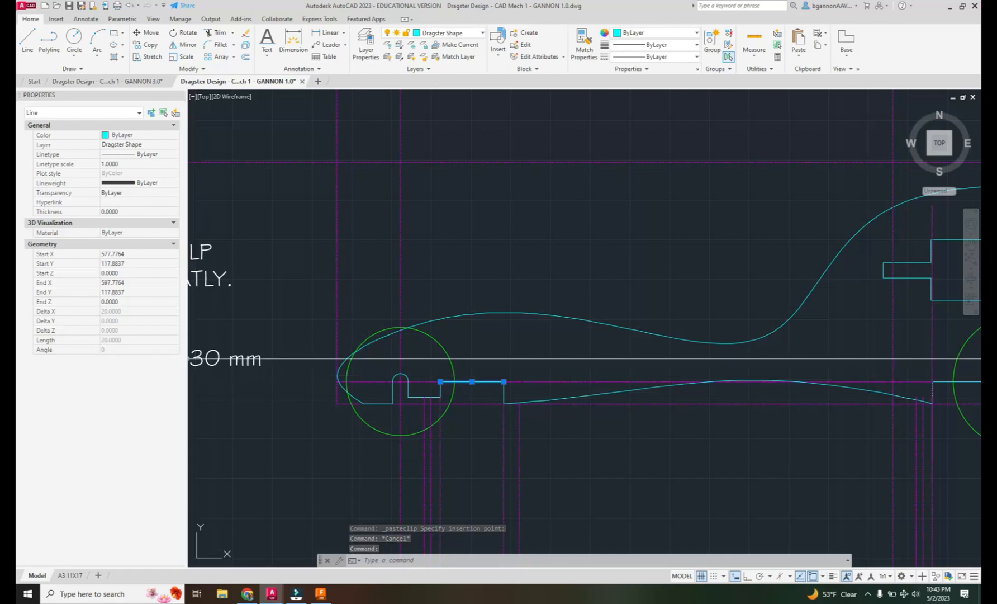
{"action": "left_click", "coordinate": [421, 395]}
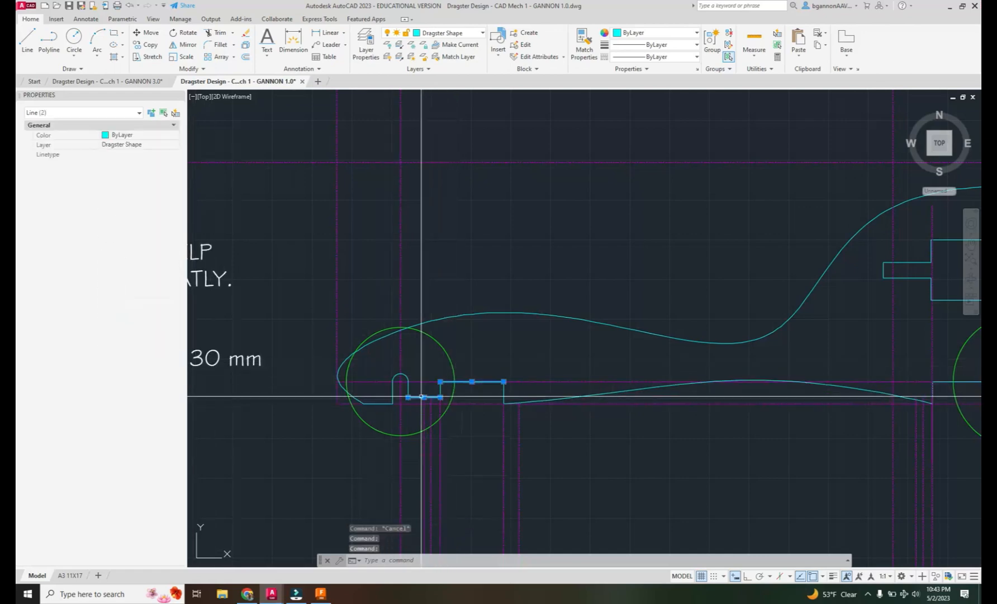
{"action": "key", "text": "Escape"}
{"action": "left_click", "coordinate": [424, 396]}
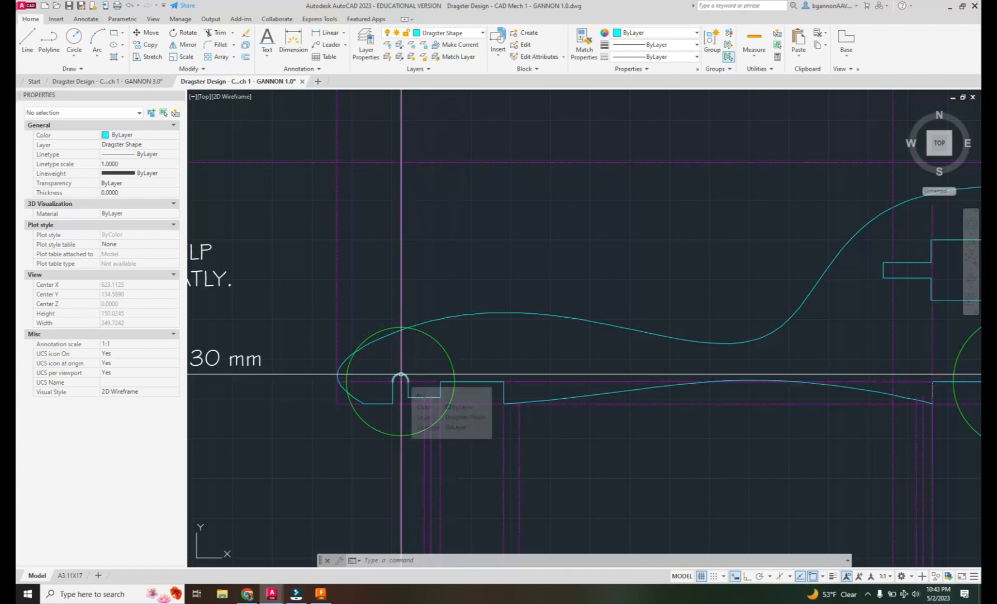
{"action": "key", "text": "Escape"}
{"action": "key", "text": "Escape"}
On the original dragster, draw connected orthogonal lines from the front axle slot's top: 10 right, 5 down, 20 right and 5 up.
{"action": "scroll", "coordinate": [342, 432], "scroll_direction": "down", "scroll_amount": 8}
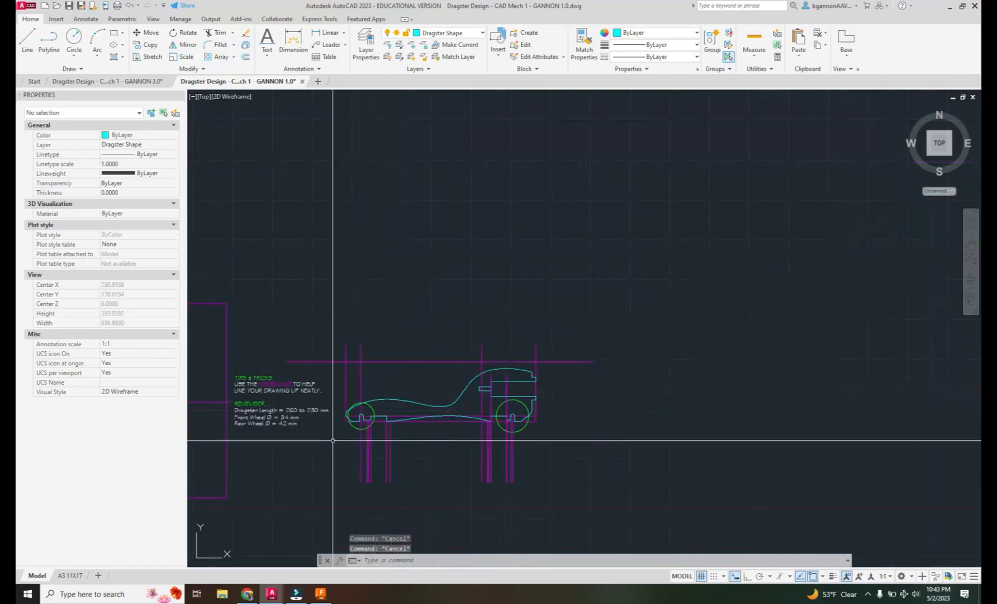
{"action": "middle_click_drag", "start_coordinate": [331, 447], "coordinate": [599, 446]}
{"action": "scroll", "coordinate": [394, 454], "scroll_direction": "up", "scroll_amount": 8}
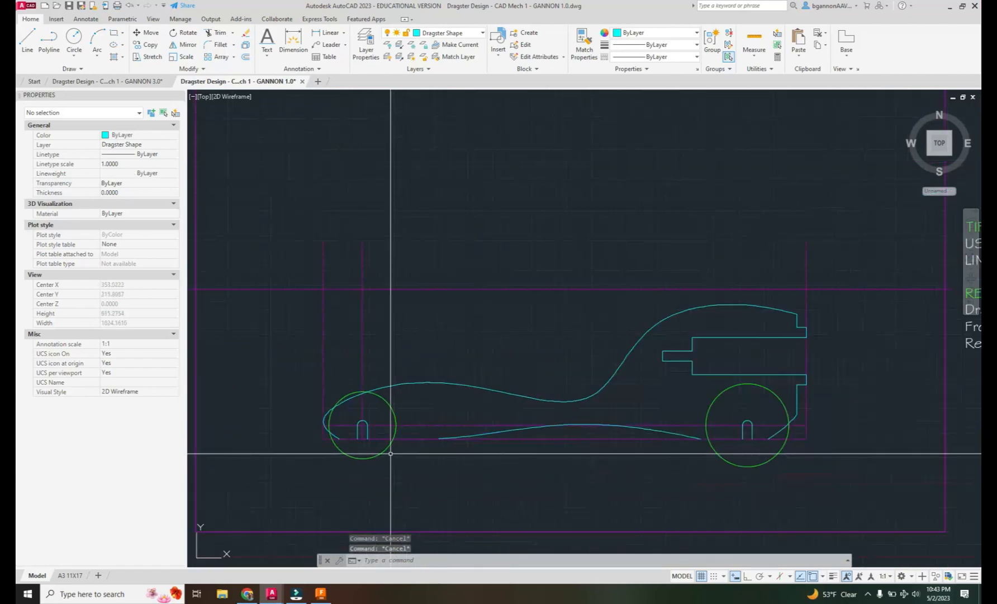
{"action": "scroll", "coordinate": [376, 449], "scroll_direction": "up", "scroll_amount": 3}
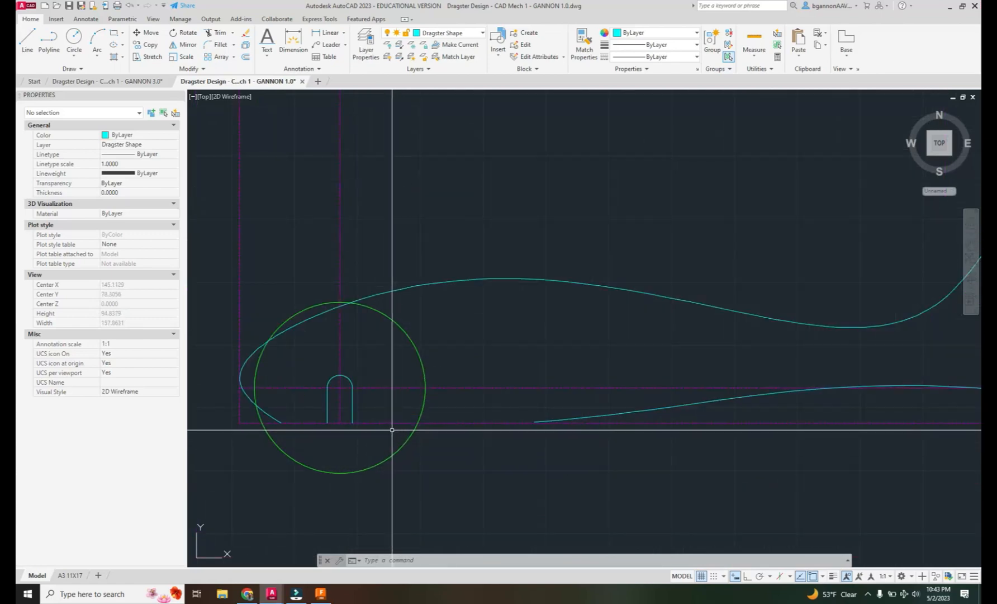
{"action": "type", "text": "l"}
{"action": "key", "text": "Return"}
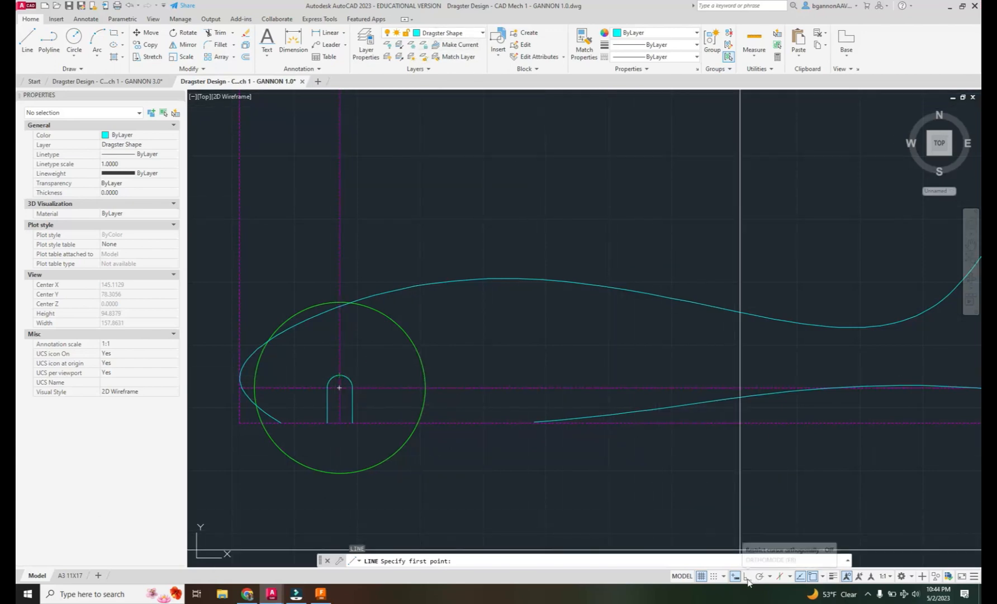
{"action": "left_click", "coordinate": [339, 374]}
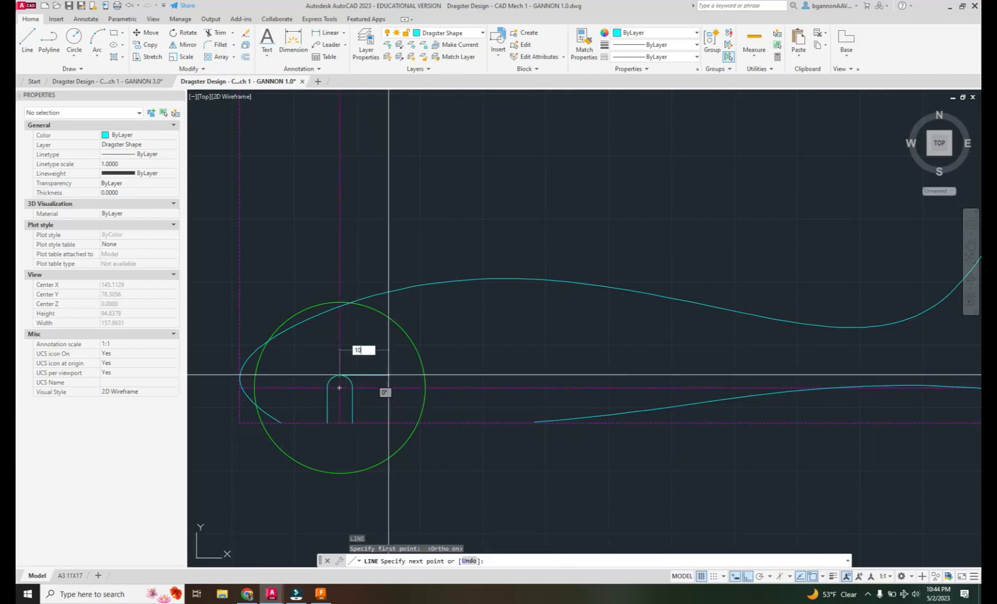
{"action": "key", "text": "Return"}
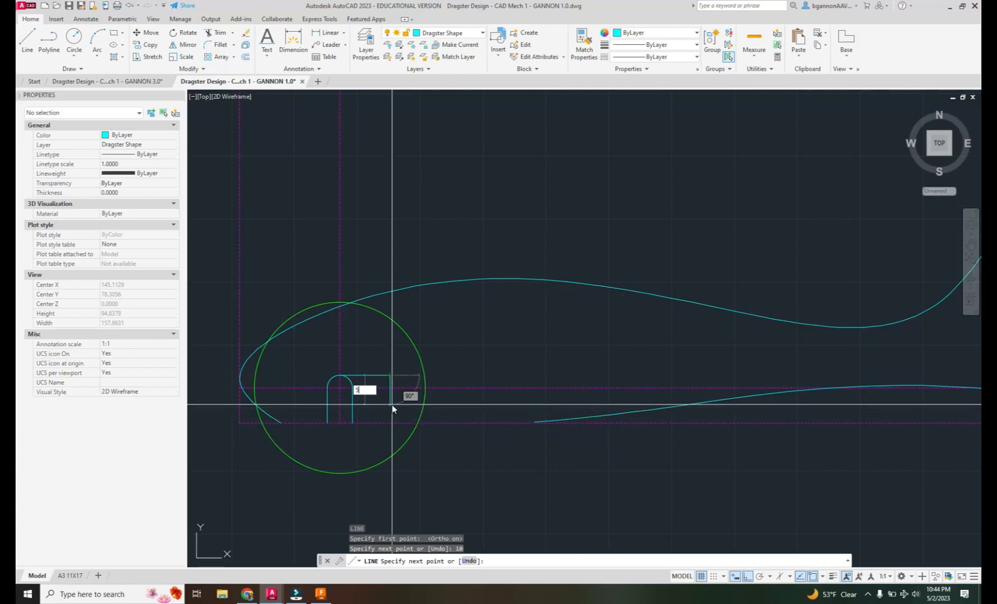
{"action": "key", "text": "Return"}
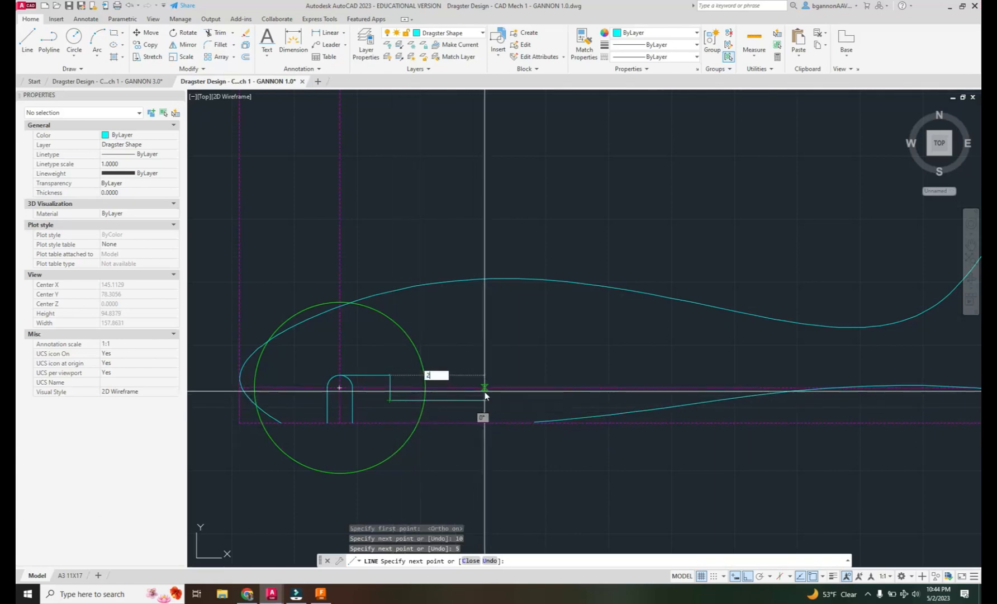
{"action": "type", "text": "20"}
{"action": "key", "text": "Return"}
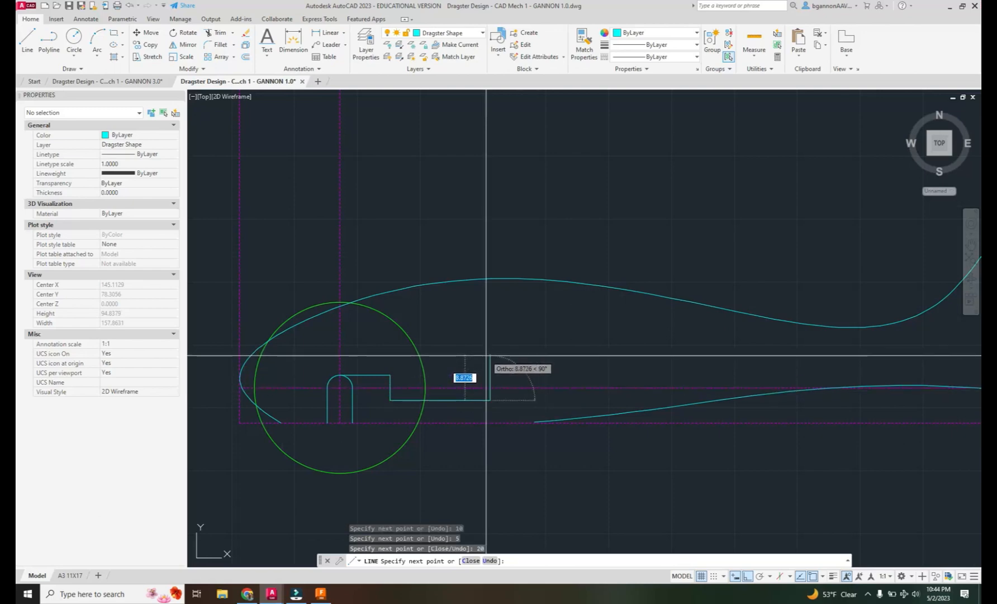
{"action": "type", "text": "5"}
{"action": "key", "text": "Return"}
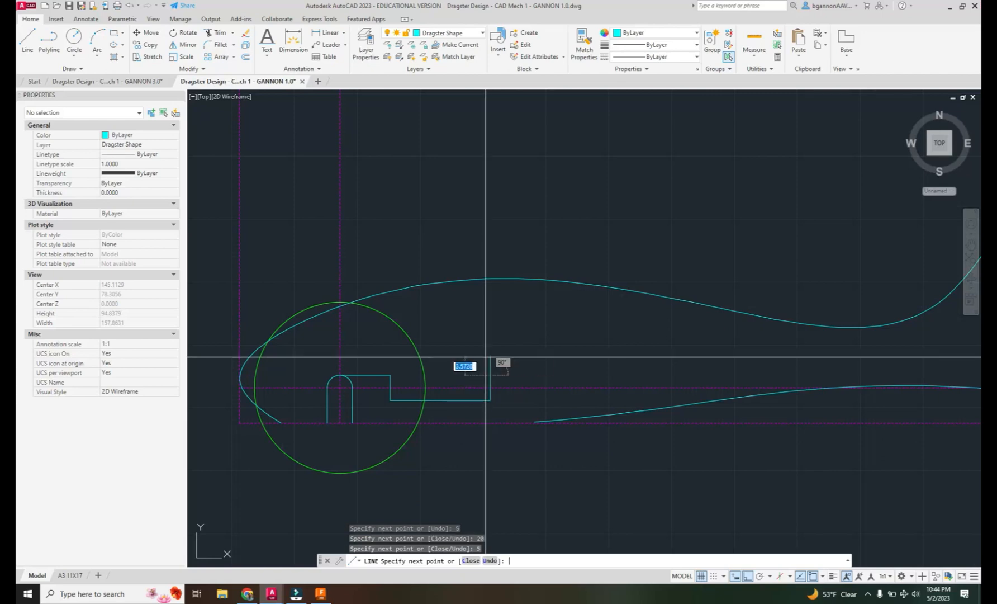
{"action": "key", "text": "Return"}
Compare the new lines beside the front axle slot with the notch in the pasted reference dragster.
{"action": "scroll", "coordinate": [340, 387], "scroll_direction": "down", "scroll_amount": 3}
{"action": "middle_click_drag", "start_coordinate": [512, 430], "coordinate": [378, 422]}
{"action": "scroll", "coordinate": [262, 398], "scroll_direction": "up", "scroll_amount": 2}
{"action": "scroll", "coordinate": [438, 440], "scroll_direction": "down", "scroll_amount": 4}
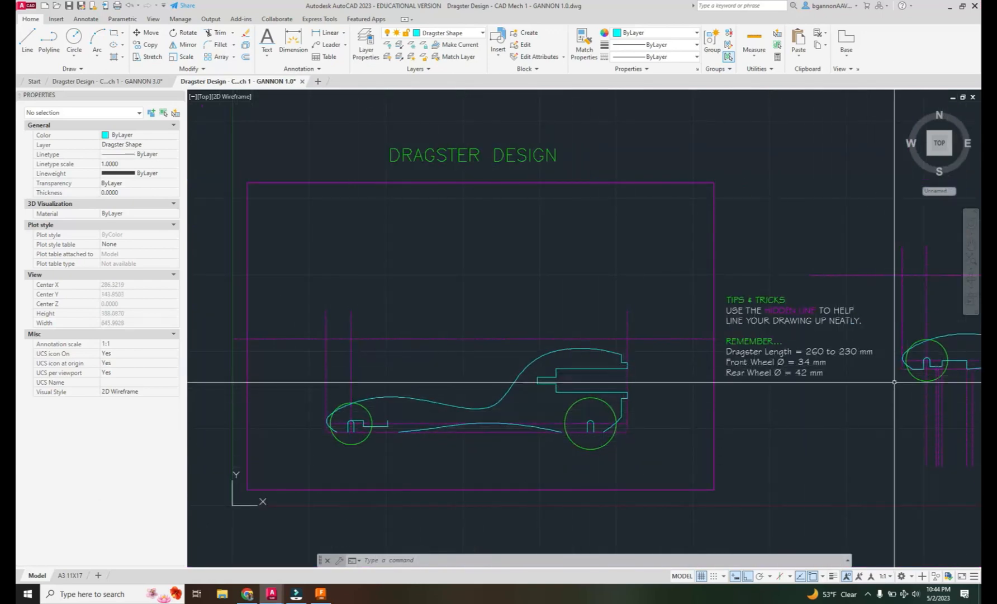
{"action": "mouse_move", "coordinate": [957, 364]}
{"action": "middle_mouse_down"}
{"action": "mouse_move", "coordinate": [747, 395]}
{"action": "mouse_move", "coordinate": [625, 399]}
{"action": "middle_mouse_up"}
{"action": "scroll", "coordinate": [625, 399], "scroll_direction": "up", "scroll_amount": 12}
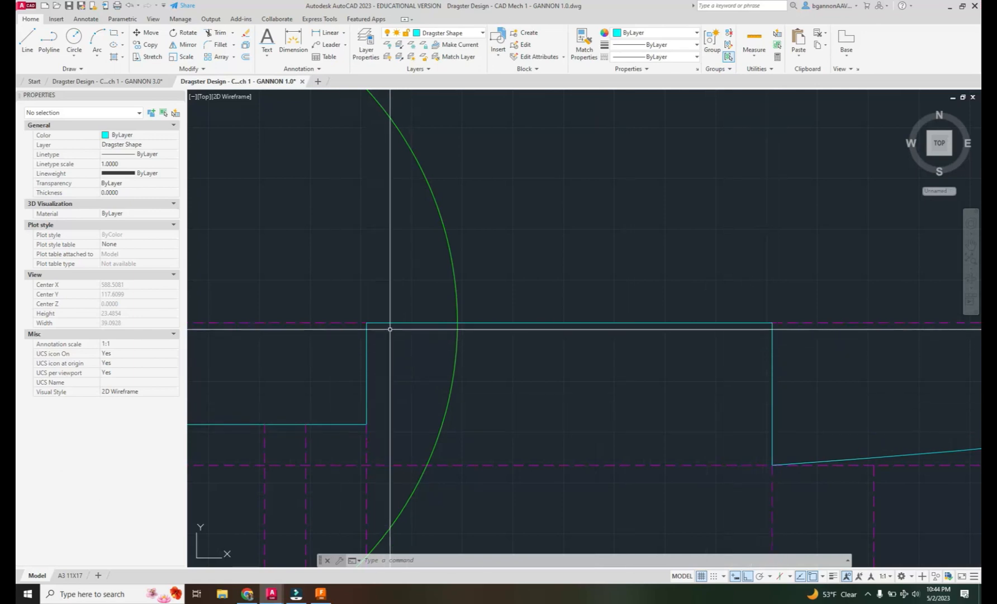
{"action": "scroll", "coordinate": [532, 385], "scroll_direction": "down", "scroll_amount": 2}
{"action": "scroll", "coordinate": [536, 384], "scroll_direction": "down", "scroll_amount": 2}
{"action": "scroll", "coordinate": [443, 417], "scroll_direction": "down", "scroll_amount": 2}
{"action": "middle_click_drag", "start_coordinate": [319, 464], "coordinate": [639, 419]}
{"action": "scroll", "coordinate": [578, 439], "scroll_direction": "down", "scroll_amount": 3}
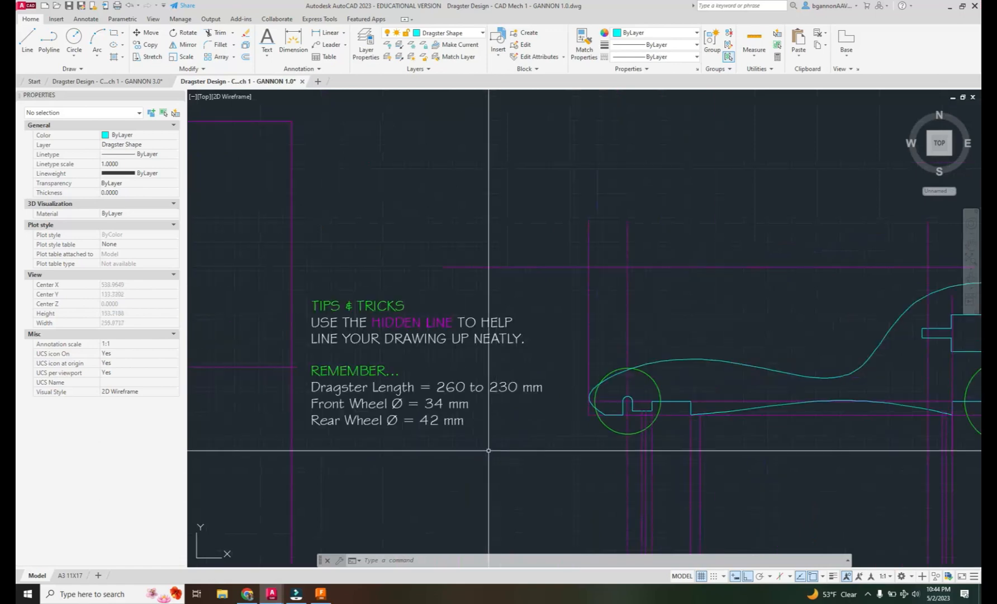
{"action": "scroll", "coordinate": [485, 454], "scroll_direction": "down", "scroll_amount": 2}
{"action": "middle_click_drag", "start_coordinate": [308, 447], "coordinate": [740, 434]}
{"action": "scroll", "coordinate": [341, 413], "scroll_direction": "up", "scroll_amount": 5}
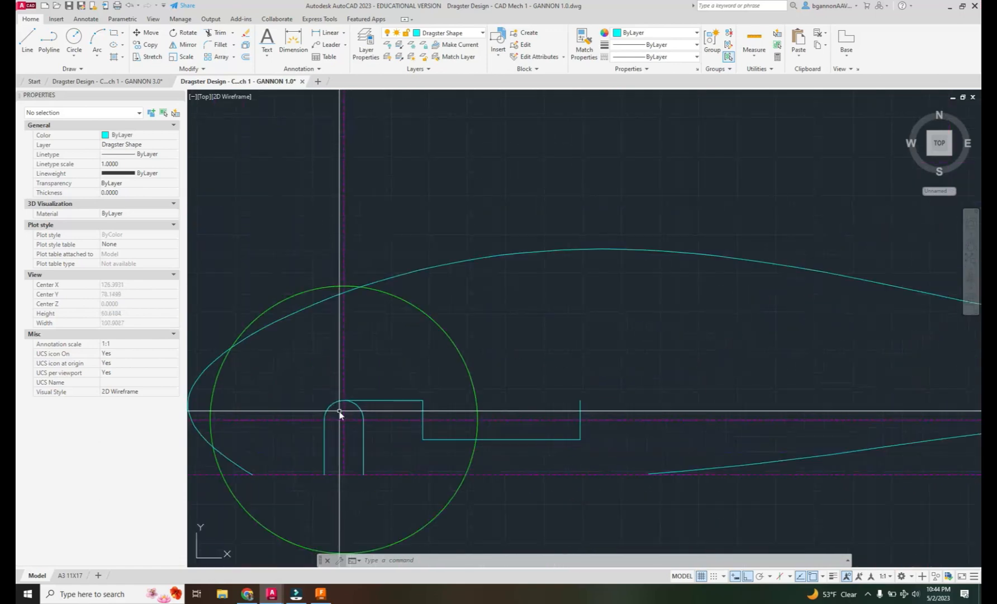
Draw a horizontal line joining the upper ends of the two short vertical lines beside the front axle slot.
{"action": "key", "text": "Return"}
{"action": "left_click", "coordinate": [424, 400]}
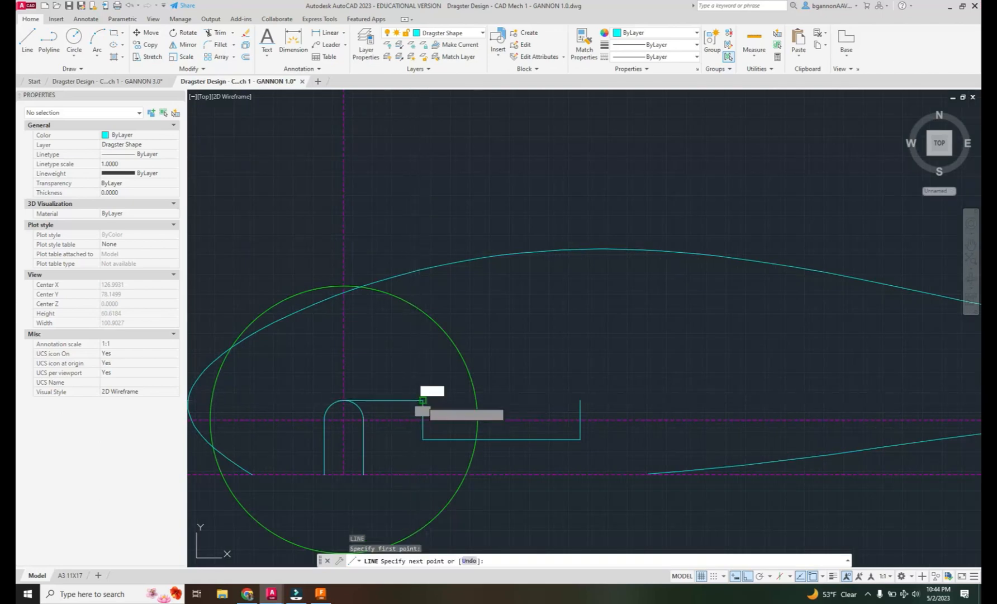
{"action": "left_click", "coordinate": [580, 400]}
{"action": "key", "text": "Return"}
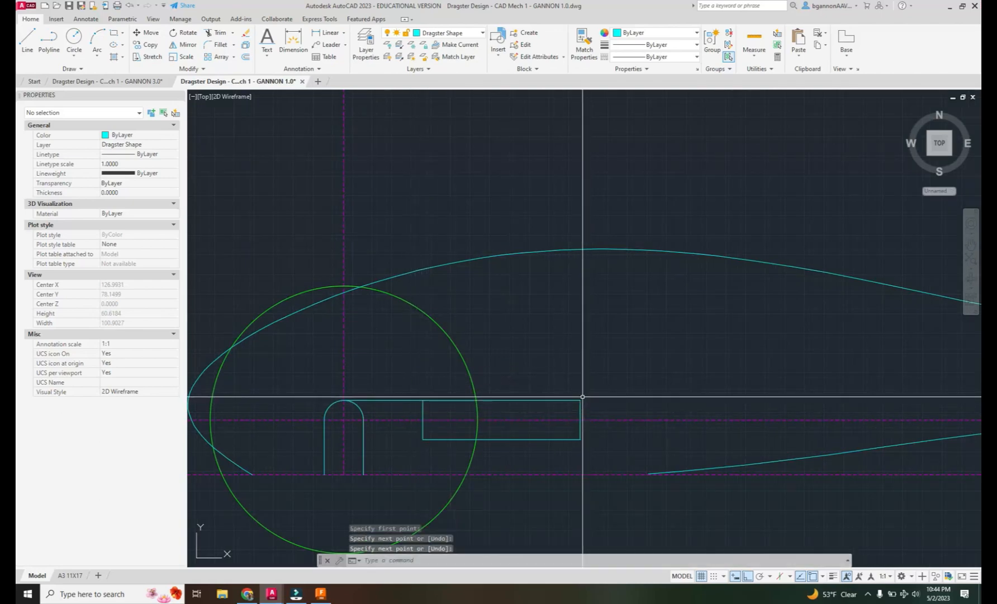
Trim away the lower horizontal line beside the front axle slot and extend the far vertical line down to the body's bottom construction line.
{"action": "key", "text": "Return"}
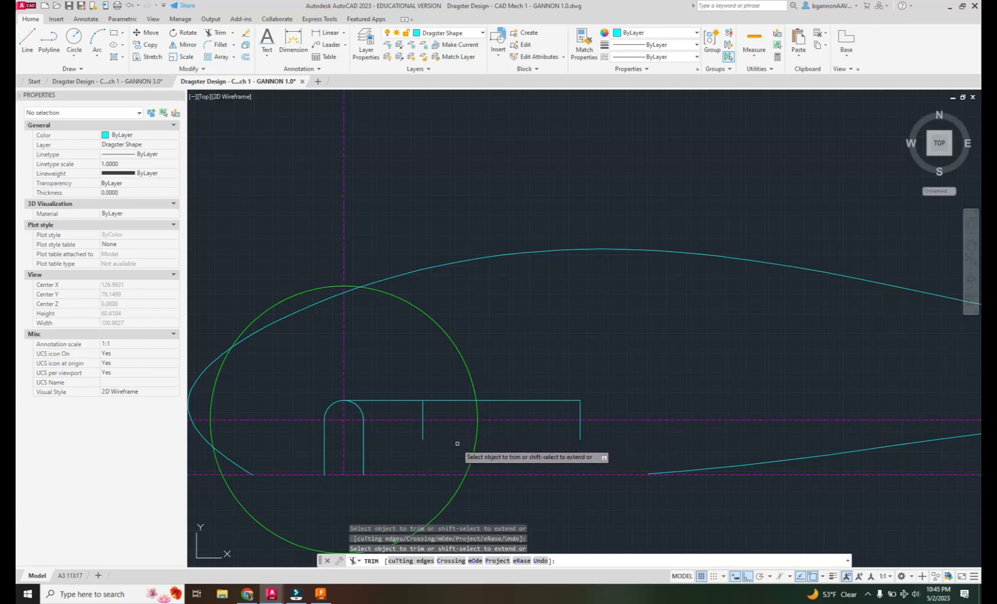
{"action": "key", "text": "Escape"}
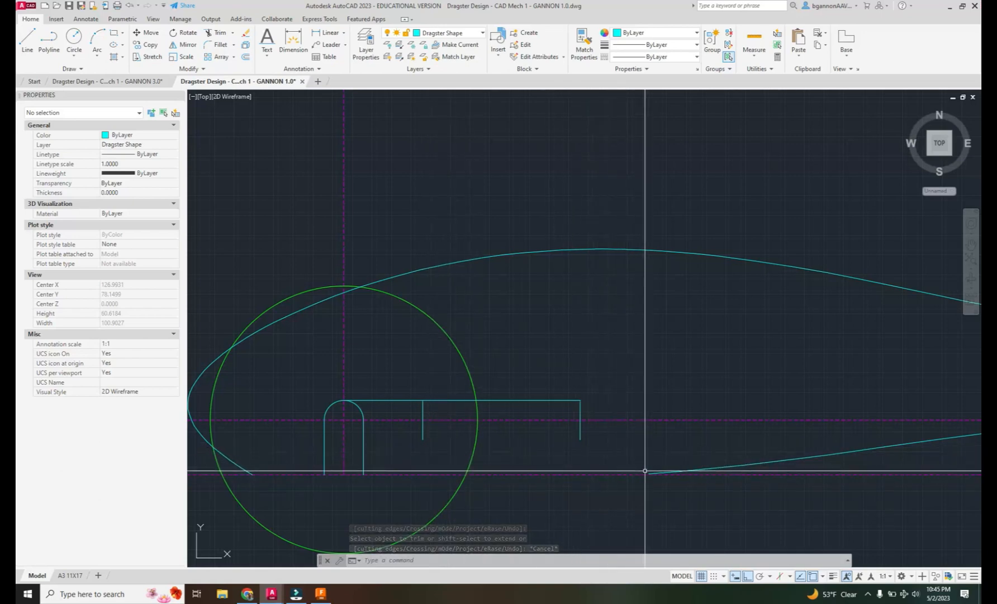
{"action": "left_click", "coordinate": [580, 436]}
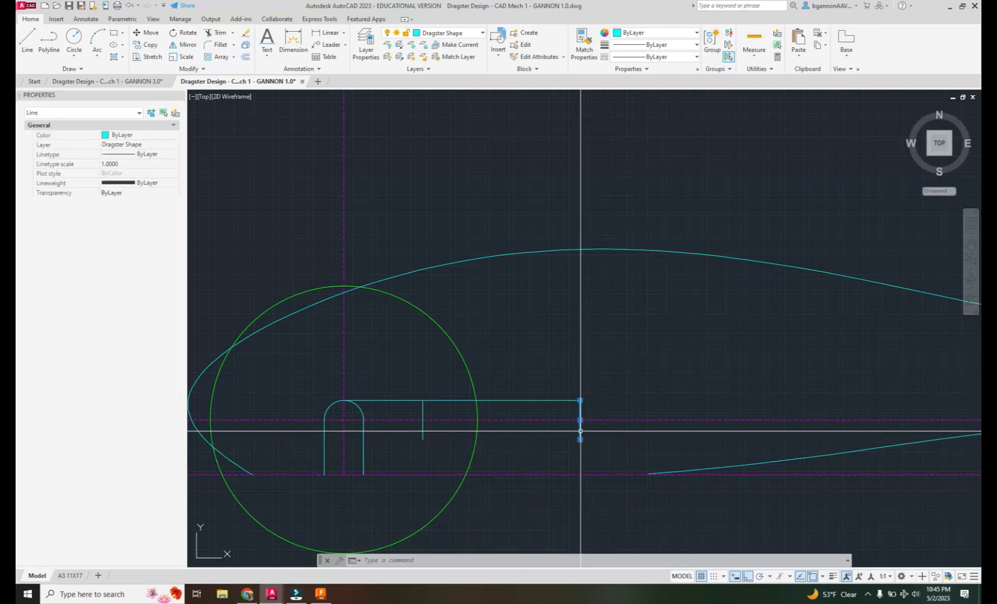
{"action": "left_click", "coordinate": [588, 510]}
{"action": "key", "text": "Escape"}
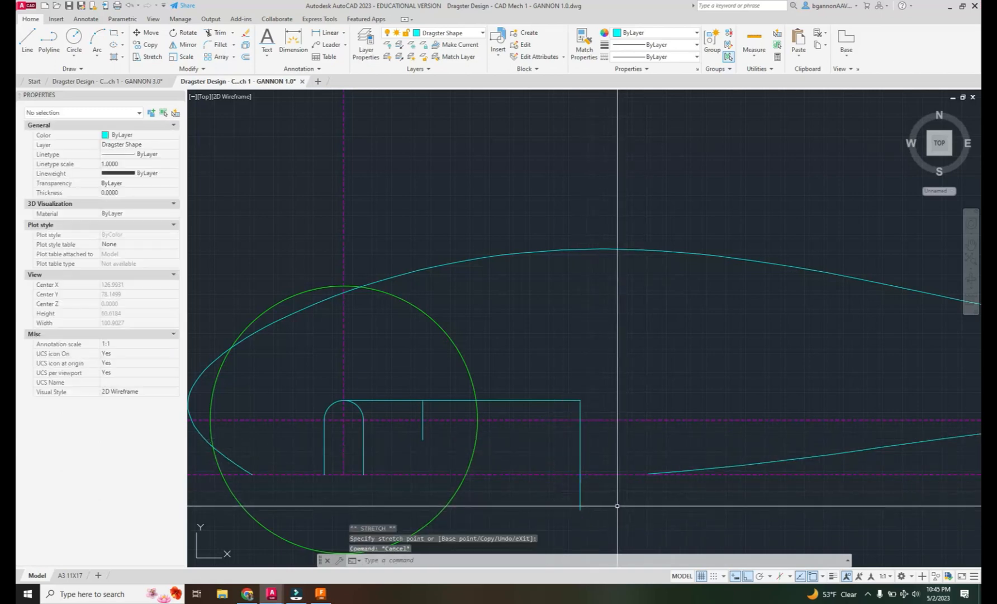
{"action": "key", "text": "Return"}
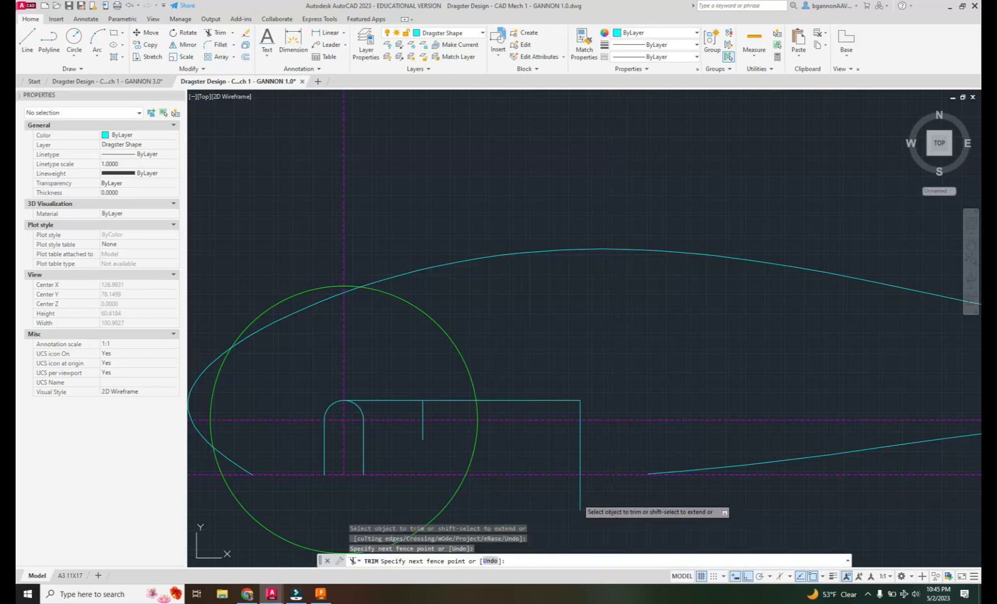
{"action": "key", "text": "Return"}
{"action": "key", "text": "Return"}
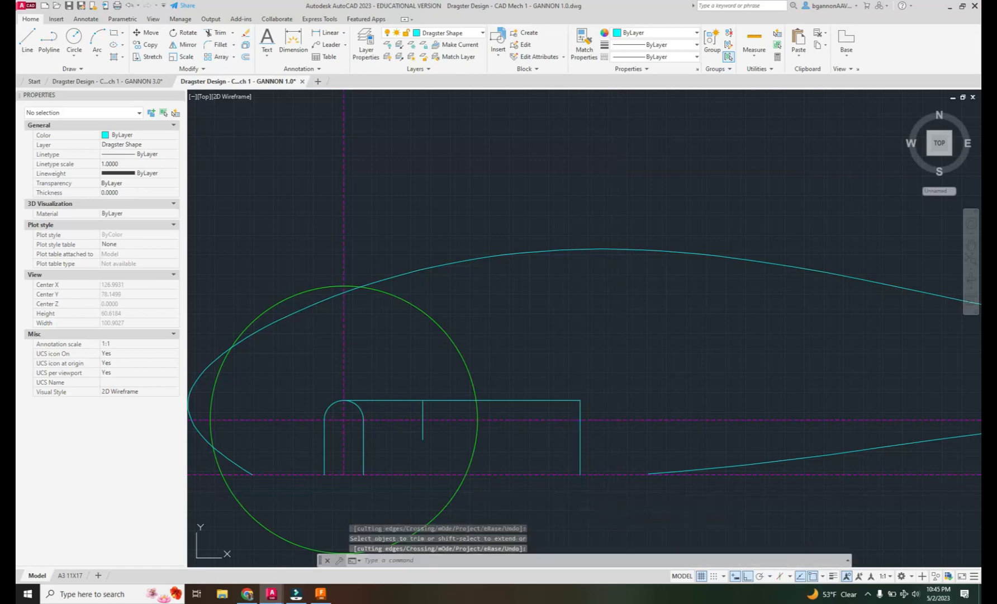
Stretch the front end of the underside curve to the lower end of the notch's far vertical line.
{"action": "left_click", "coordinate": [650, 473]}
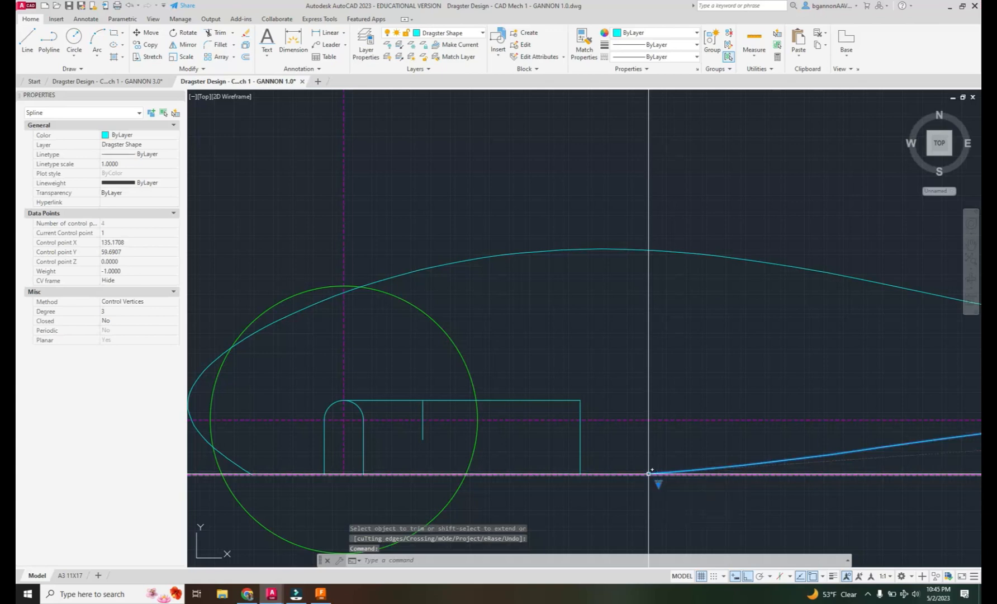
{"action": "left_click", "coordinate": [648, 474]}
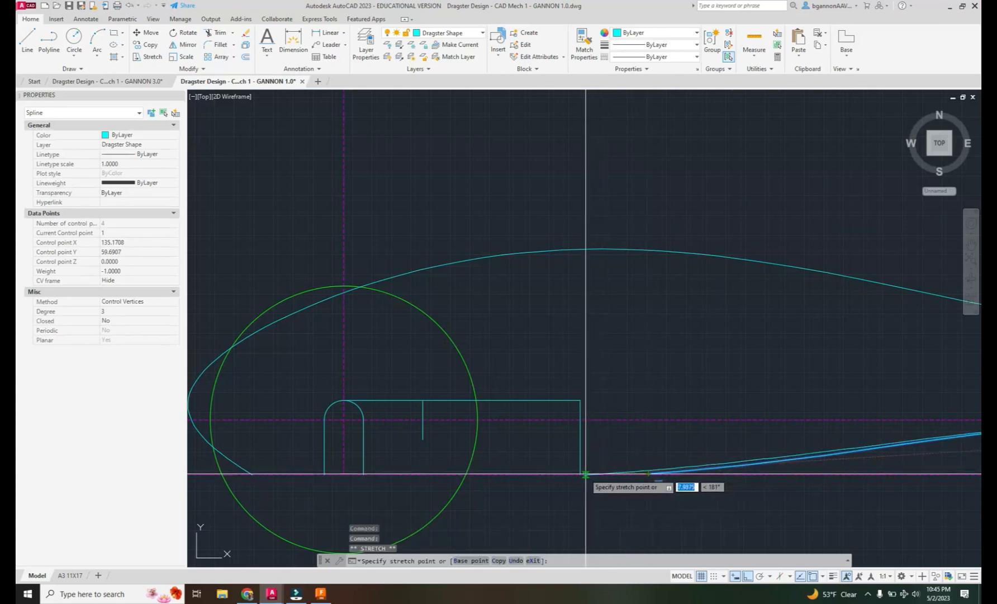
{"action": "key", "text": "Escape"}
Try to draw a line from the short vertical line's lower end to the side of the front axle slot.
{"action": "scroll", "coordinate": [665, 511], "scroll_direction": "down", "scroll_amount": 6}
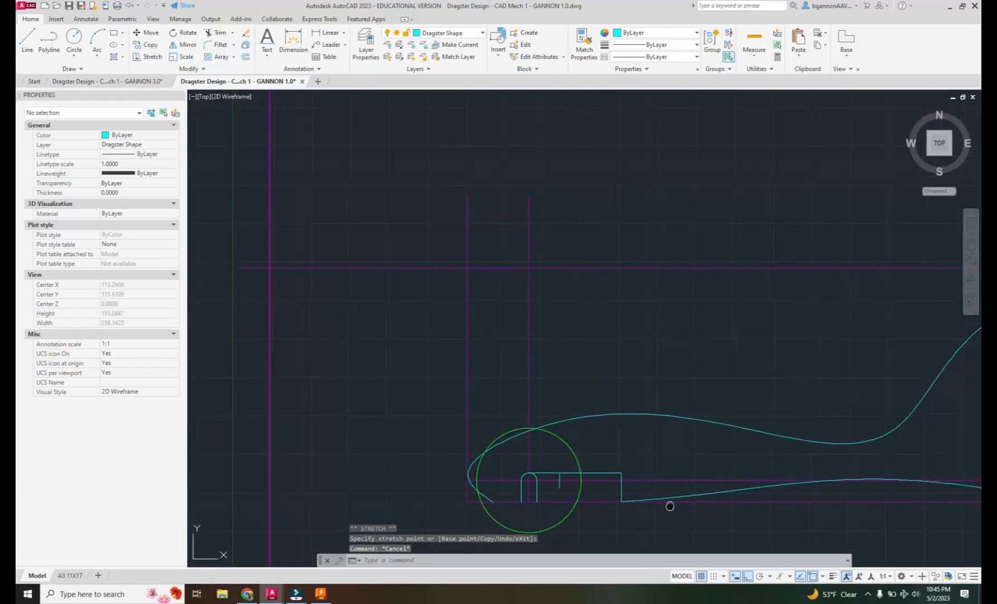
{"action": "middle_click_drag", "start_coordinate": [669, 505], "coordinate": [605, 508]}
{"action": "scroll", "coordinate": [496, 485], "scroll_direction": "up", "scroll_amount": 2}
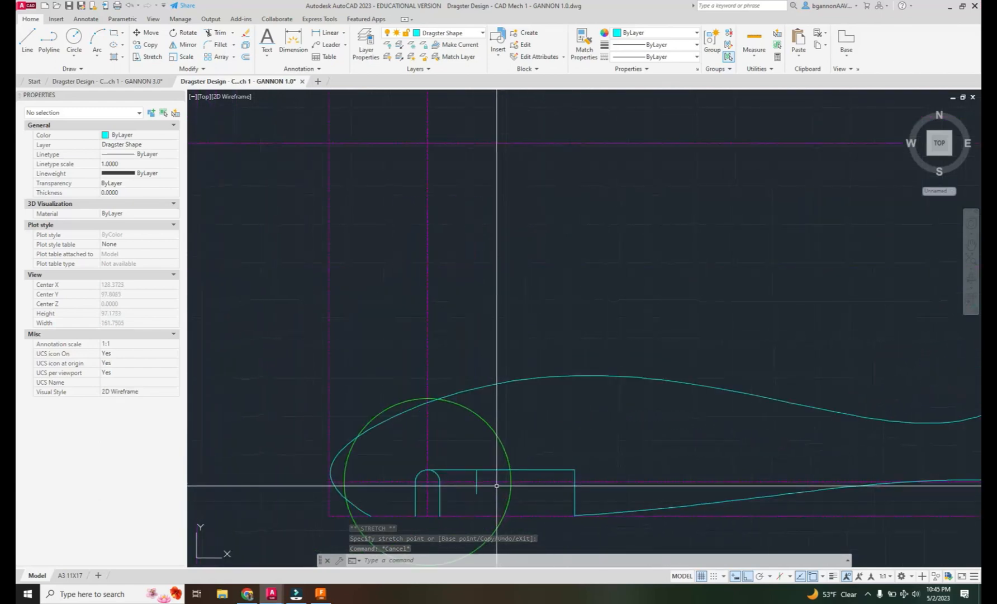
{"action": "key", "text": "Return"}
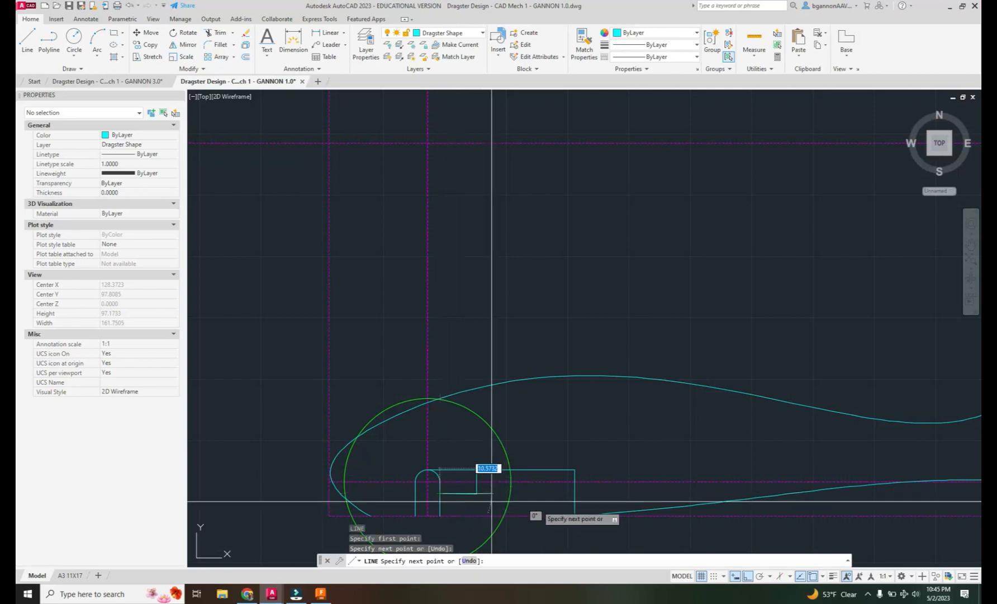
{"action": "key", "text": "Escape"}
Delete the slanted line between the front axle slot and the short vertical line.
{"action": "scroll", "coordinate": [451, 504], "scroll_direction": "down", "scroll_amount": 5}
{"action": "scroll", "coordinate": [452, 504], "scroll_direction": "up", "scroll_amount": 10}
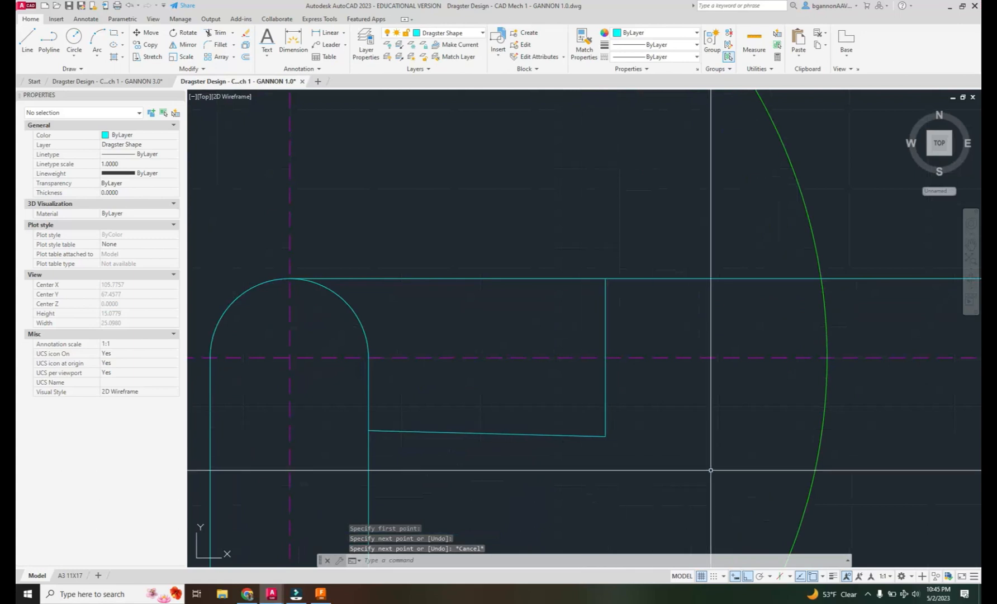
{"action": "left_click", "coordinate": [825, 576]}
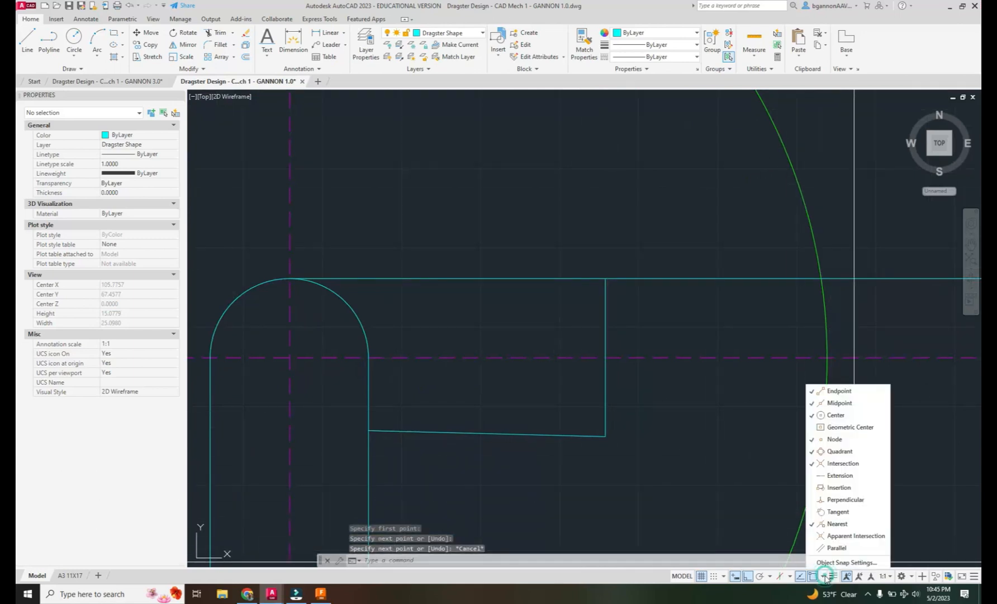
{"action": "left_click", "coordinate": [605, 464]}
{"action": "left_click", "coordinate": [565, 434]}
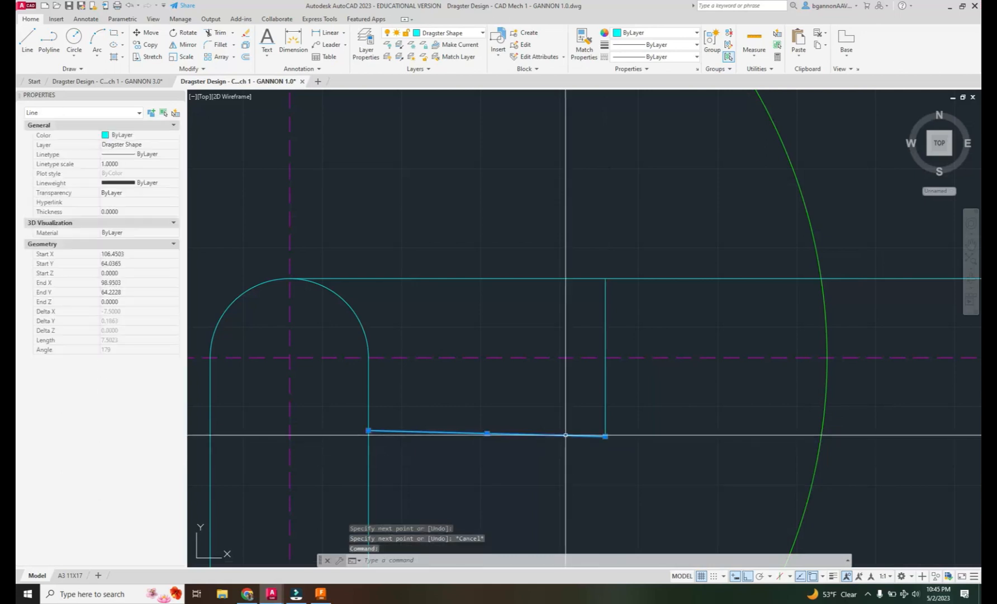
{"action": "key", "text": "Delete"}
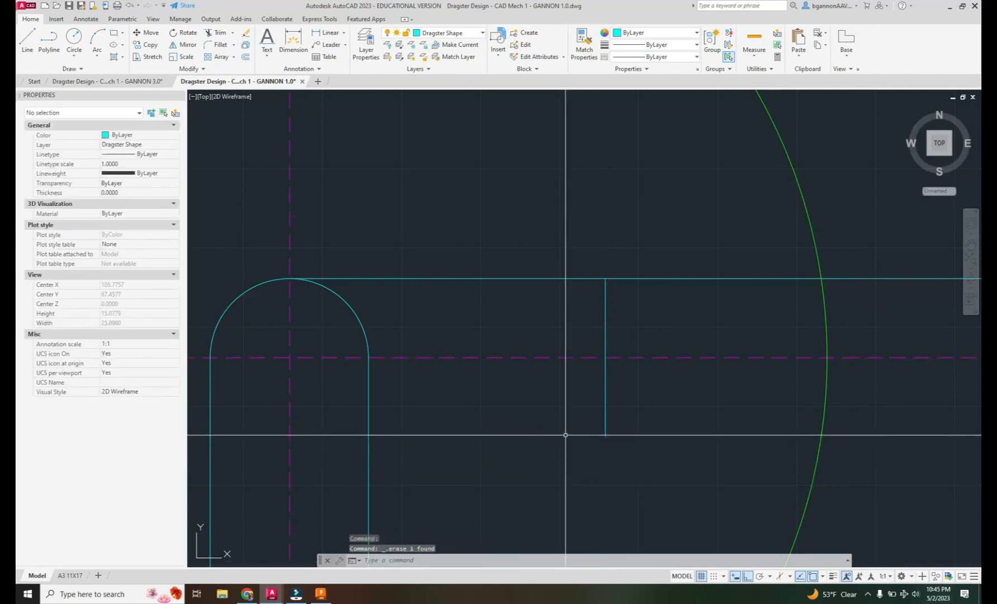
Draw a horizontal line from the short vertical line's lower end to just past the near side of the front axle slot.
{"action": "type", "text": "l"}
{"action": "key", "text": "Return"}
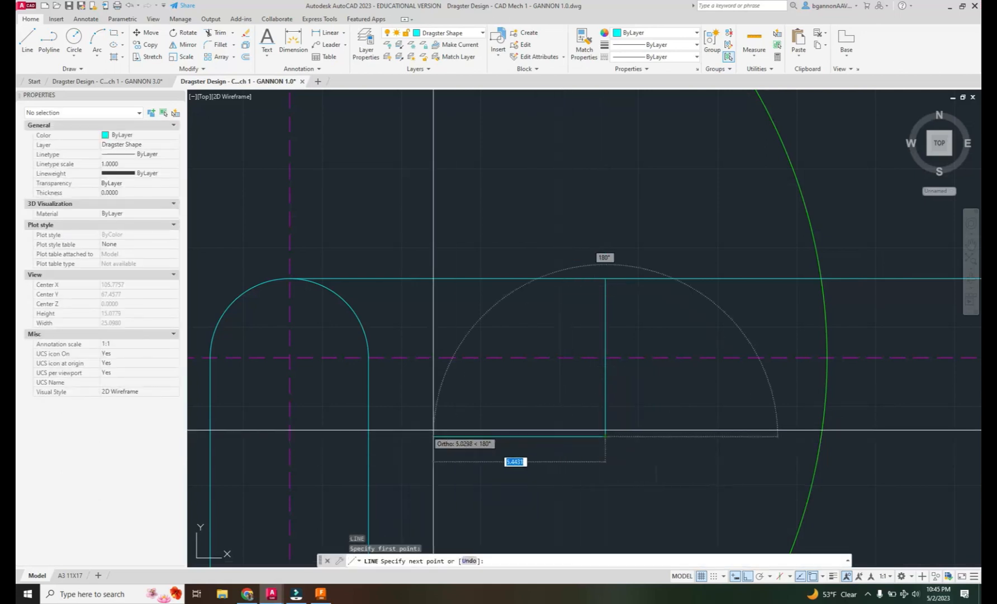
{"action": "left_click", "coordinate": [361, 435]}
{"action": "key", "text": "Escape"}
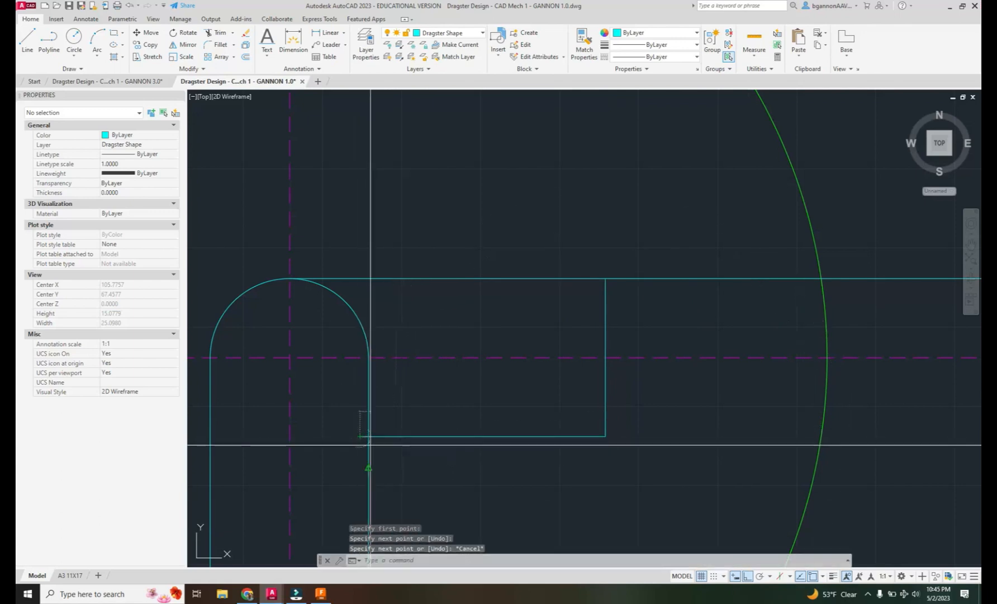
Trim the overhang inside the front slot, the top line between slot and short vertical, and the slot side below the step.
{"action": "key", "text": "Return"}
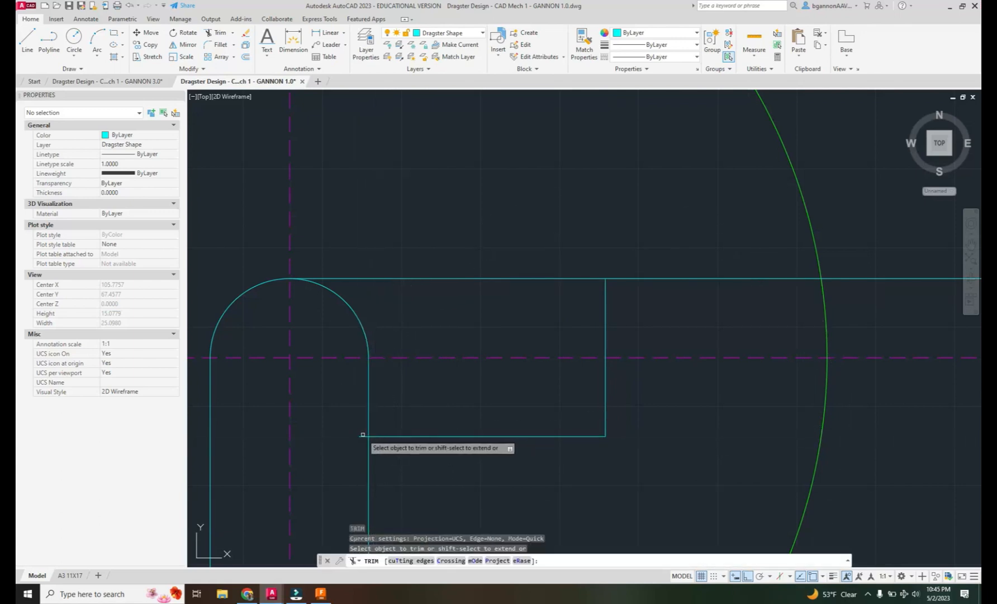
{"action": "left_click", "coordinate": [363, 434]}
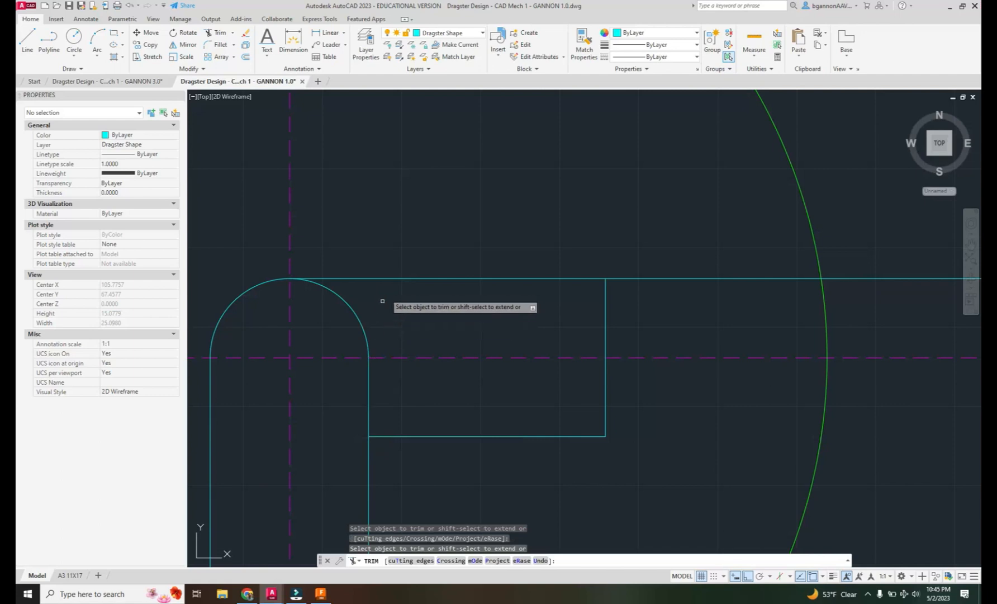
{"action": "scroll", "coordinate": [400, 460], "scroll_direction": "down", "scroll_amount": 4}
{"action": "scroll", "coordinate": [405, 450], "scroll_direction": "up", "scroll_amount": 2}
{"action": "scroll", "coordinate": [393, 447], "scroll_direction": "down", "scroll_amount": 2}
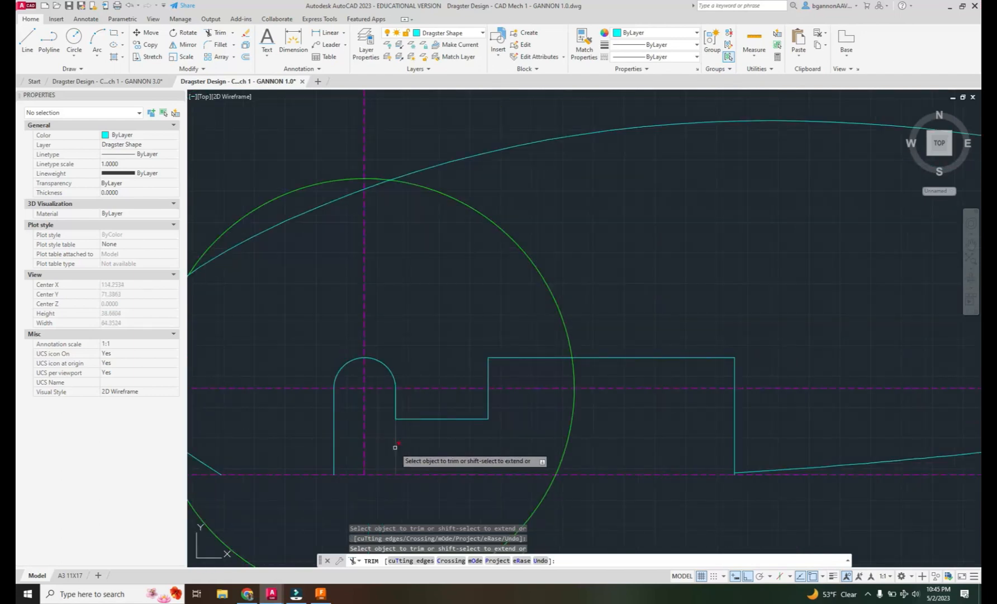
{"action": "key", "text": "Escape"}
Examine the stepped notch beside the reference dragster's rear axle slot and compare it with the original dragster's rear slot.
{"action": "scroll", "coordinate": [451, 475], "scroll_direction": "down", "scroll_amount": 3}
{"action": "middle_click_drag", "start_coordinate": [529, 463], "coordinate": [448, 466]}
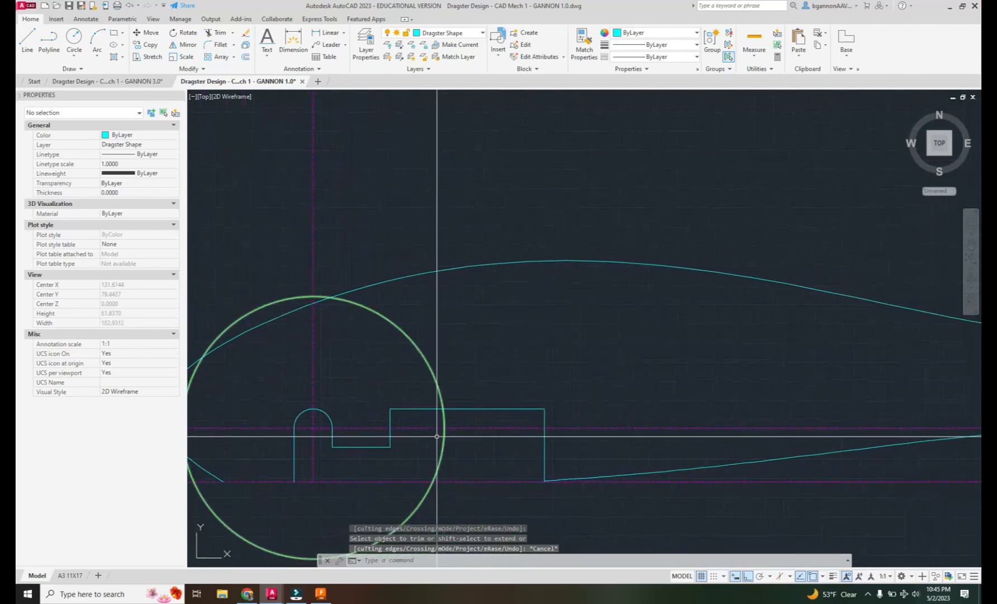
{"action": "scroll", "coordinate": [565, 492], "scroll_direction": "down", "scroll_amount": 2}
{"action": "middle_click_drag", "start_coordinate": [626, 489], "coordinate": [279, 477]}
{"action": "middle_click_drag", "start_coordinate": [643, 467], "coordinate": [303, 470]}
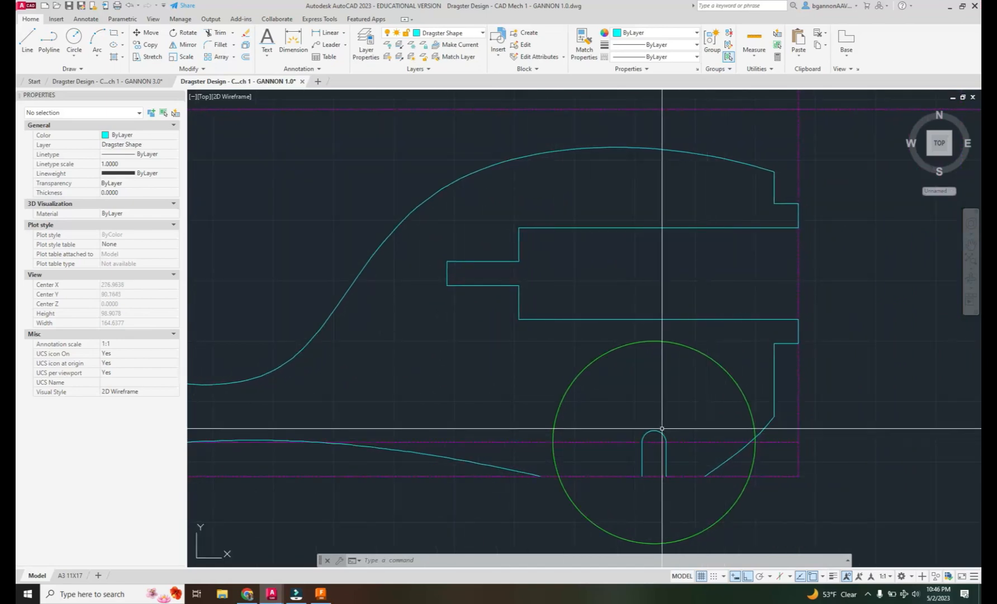
{"action": "middle_click_drag", "start_coordinate": [790, 444], "coordinate": [583, 446]}
{"action": "scroll", "coordinate": [584, 445], "scroll_direction": "down", "scroll_amount": 4}
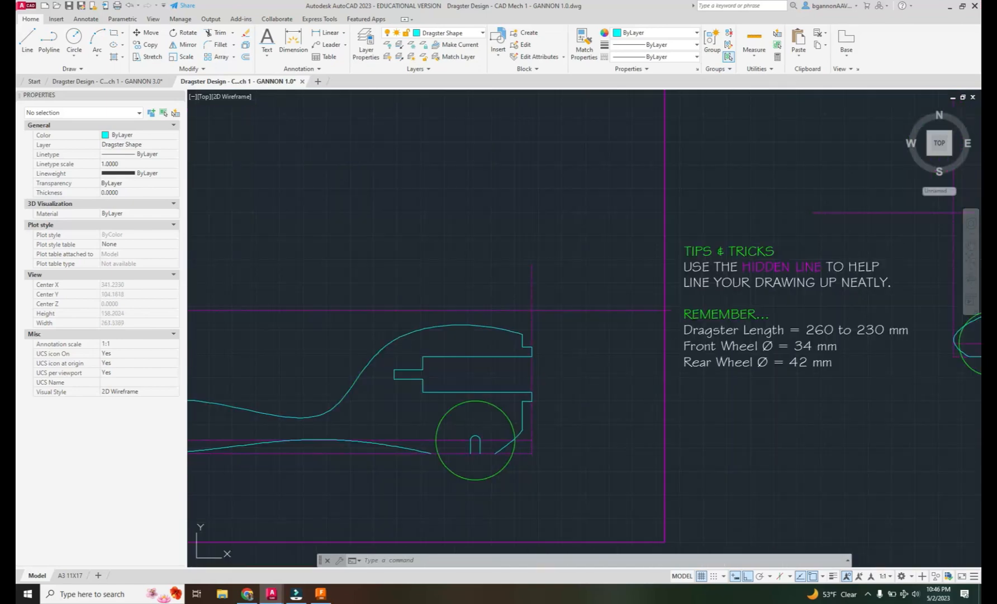
{"action": "scroll", "coordinate": [639, 443], "scroll_direction": "down", "scroll_amount": 3}
{"action": "scroll", "coordinate": [639, 443], "scroll_direction": "up", "scroll_amount": 8}
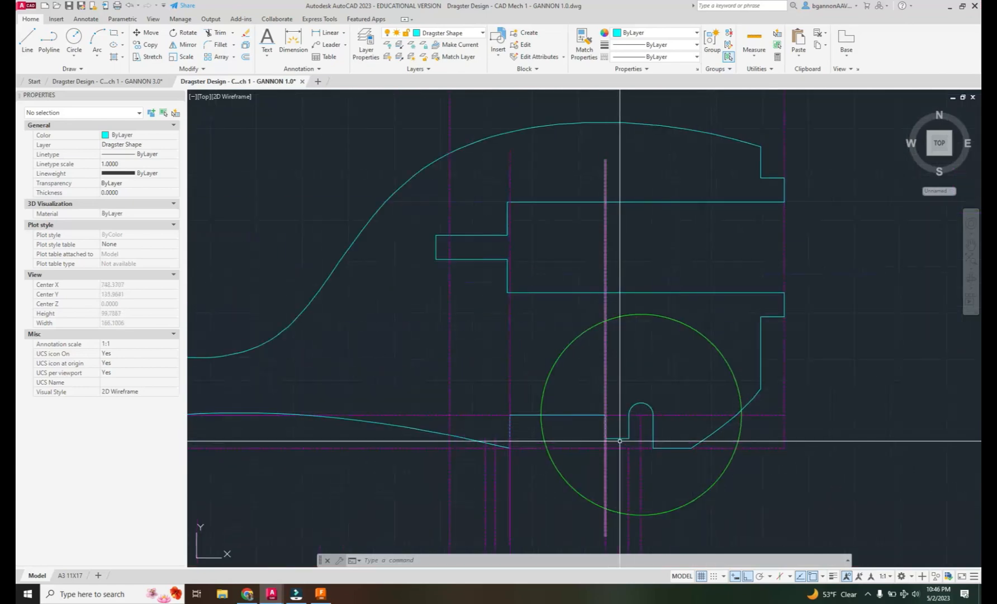
{"action": "scroll", "coordinate": [500, 510], "scroll_direction": "down", "scroll_amount": 5}
{"action": "middle_click_drag", "start_coordinate": [474, 512], "coordinate": [980, 432]}
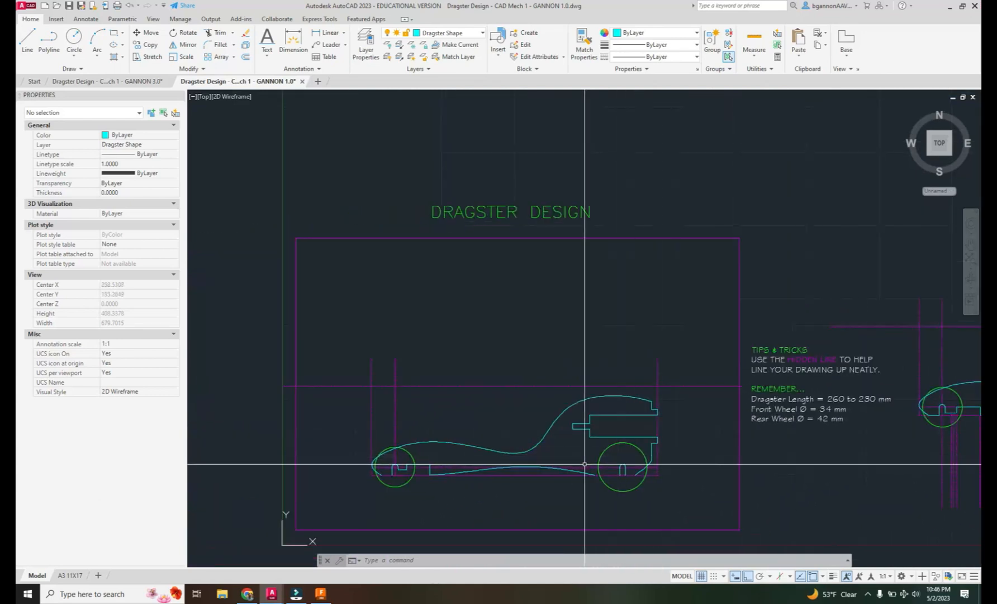
{"action": "scroll", "coordinate": [585, 462], "scroll_direction": "up", "scroll_amount": 4}
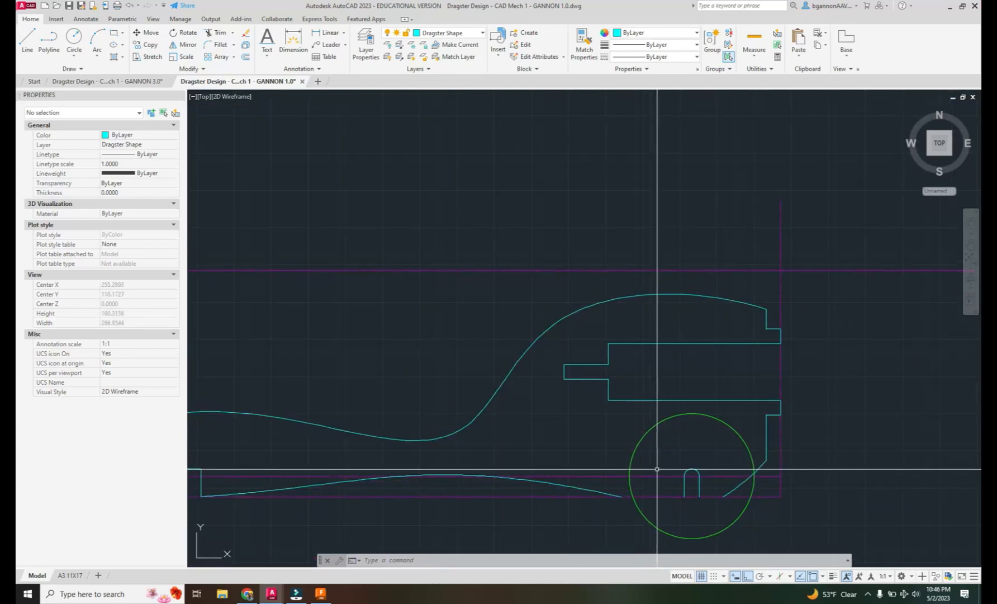
{"action": "scroll", "coordinate": [678, 469], "scroll_direction": "up", "scroll_amount": 2}
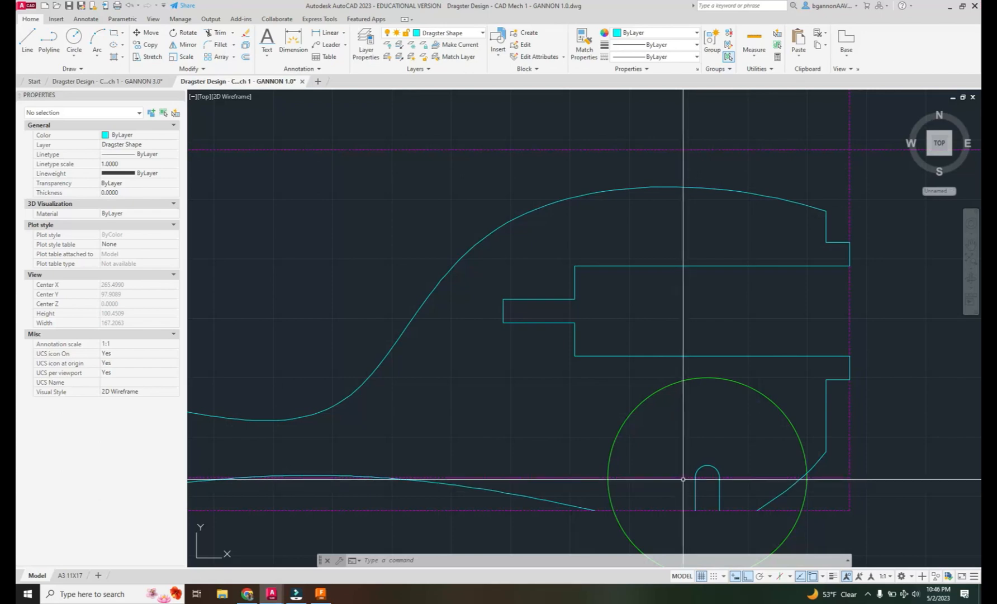
{"action": "scroll", "coordinate": [672, 489], "scroll_direction": "down", "scroll_amount": 2}
{"action": "scroll", "coordinate": [544, 512], "scroll_direction": "down", "scroll_amount": 3}
{"action": "middle_click_drag", "start_coordinate": [543, 512], "coordinate": [515, 509]}
{"action": "scroll", "coordinate": [515, 508], "scroll_direction": "down", "scroll_amount": 1}
{"action": "scroll", "coordinate": [625, 483], "scroll_direction": "up", "scroll_amount": 3}
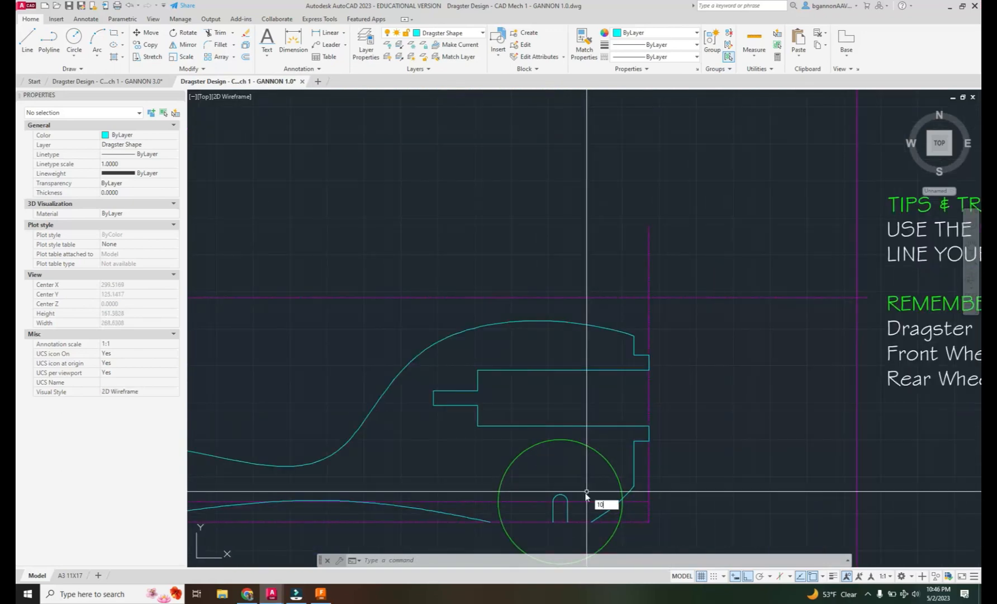
On the original dragster, draw connected orthogonal lines from the rear axle slot's top: 10 left, 5 down, 20 left and 5 up.
{"action": "key", "text": "Return"}
{"action": "key", "text": "Escape"}
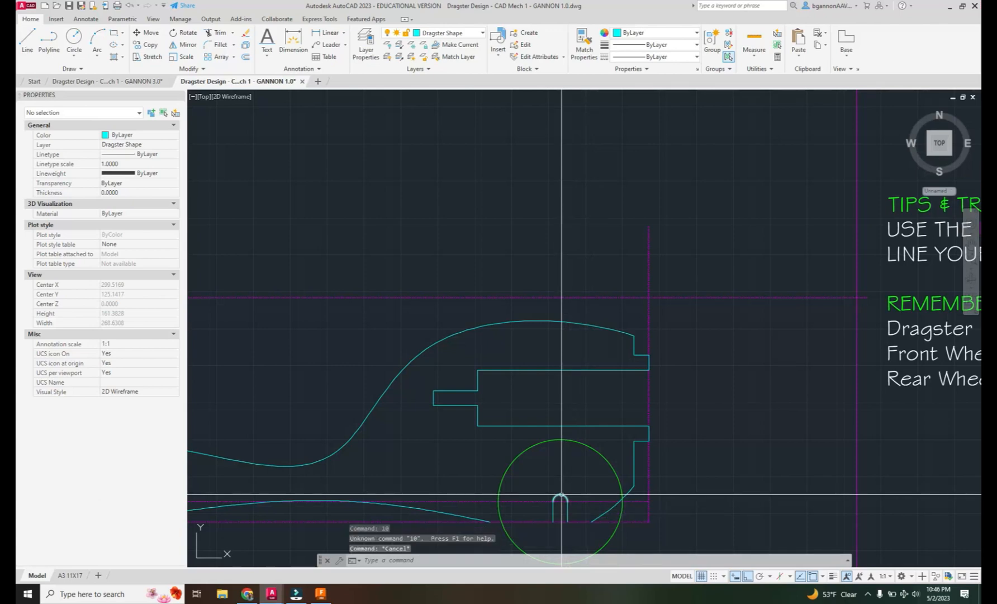
{"action": "key", "text": "l"}
{"action": "key", "text": "Return"}
{"action": "left_click", "coordinate": [561, 495]}
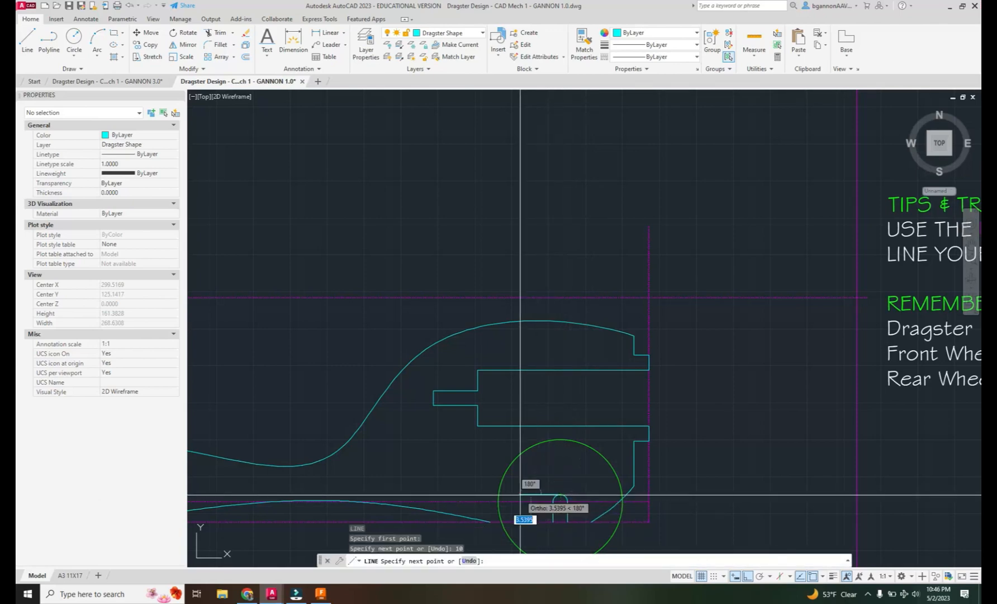
{"action": "middle_click_drag", "start_coordinate": [527, 533], "coordinate": [531, 422]}
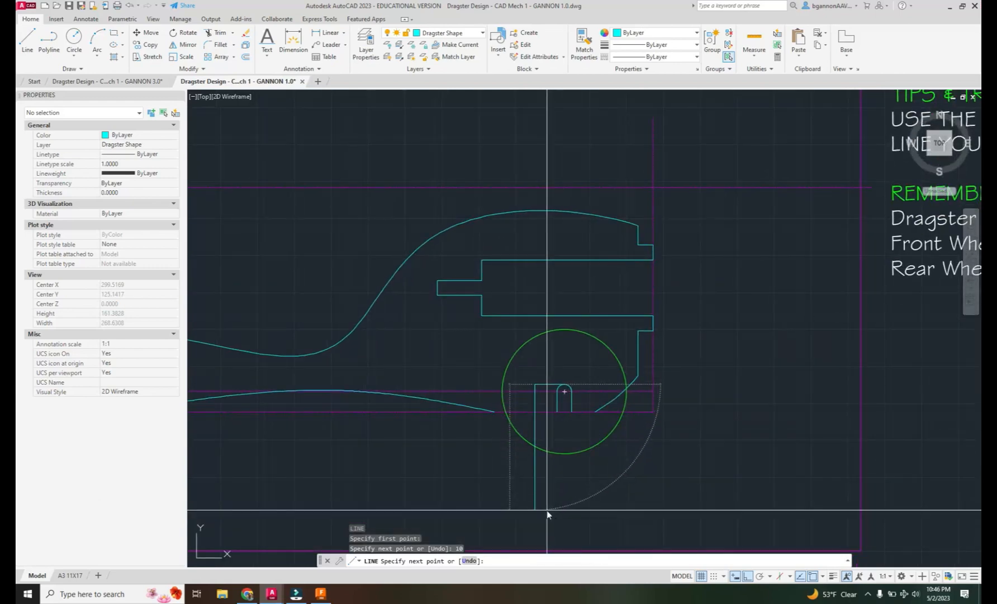
{"action": "type", "text": "5"}
{"action": "key", "text": "Return"}
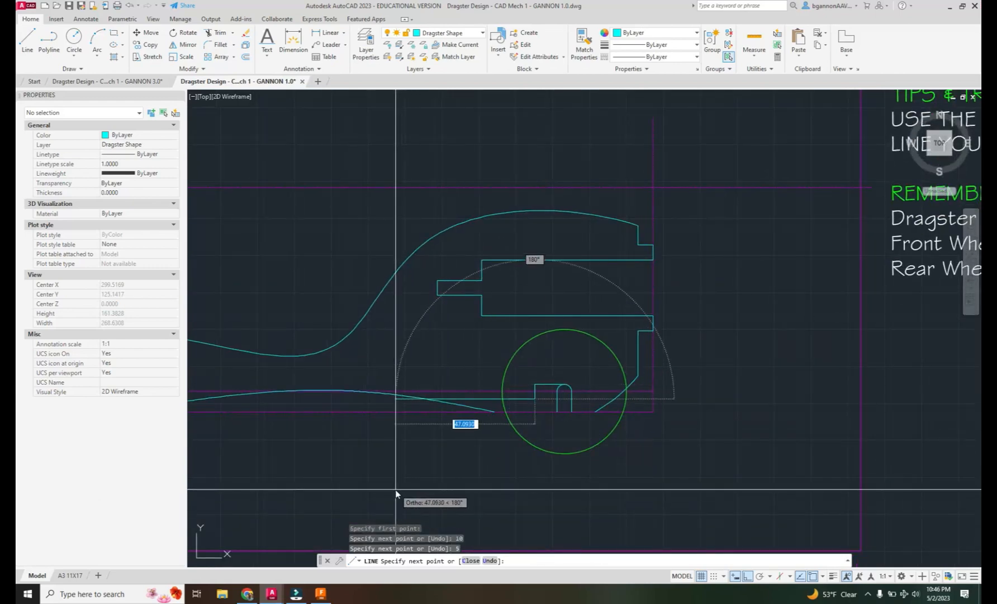
{"action": "type", "text": "20"}
{"action": "key", "text": "Return"}
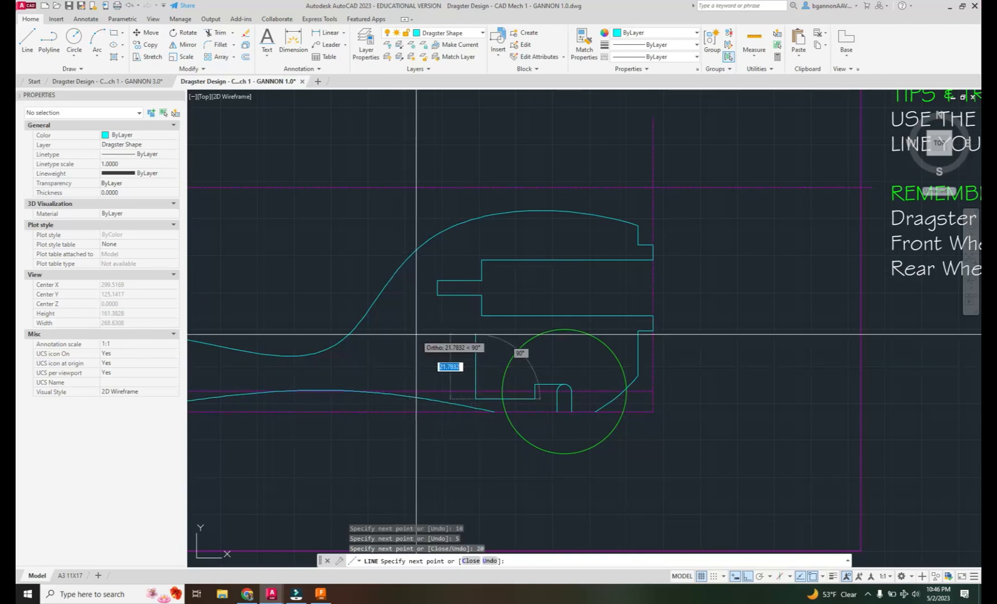
{"action": "type", "text": "5"}
{"action": "key", "text": "Return"}
{"action": "key", "text": "Return"}
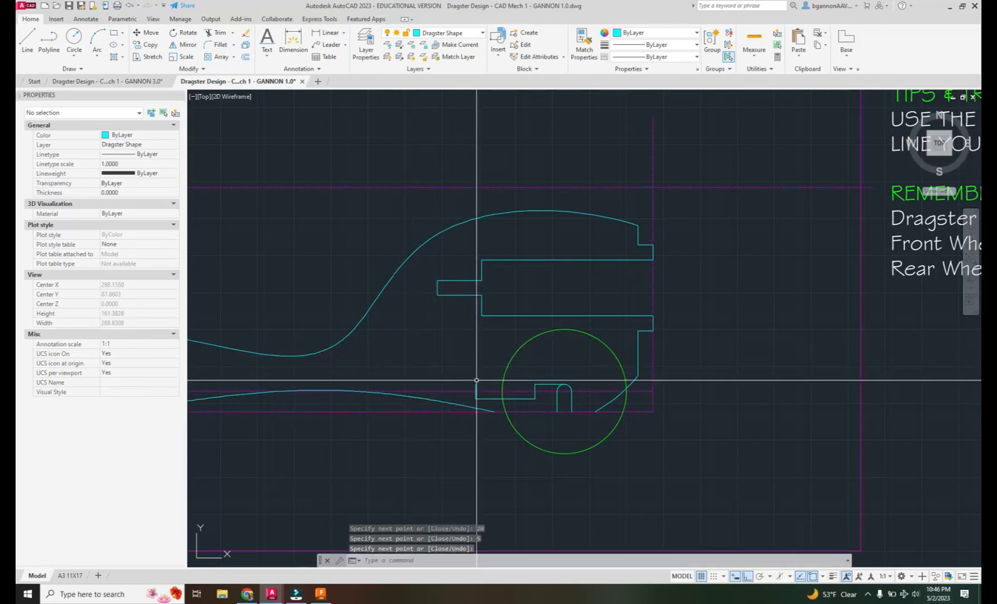
Draw a horizontal line across the top of the rear notch, from the short outer vertical to the step's vertical line.
{"action": "key", "text": "Return"}
{"action": "scroll", "coordinate": [486, 391], "scroll_direction": "up", "scroll_amount": 4}
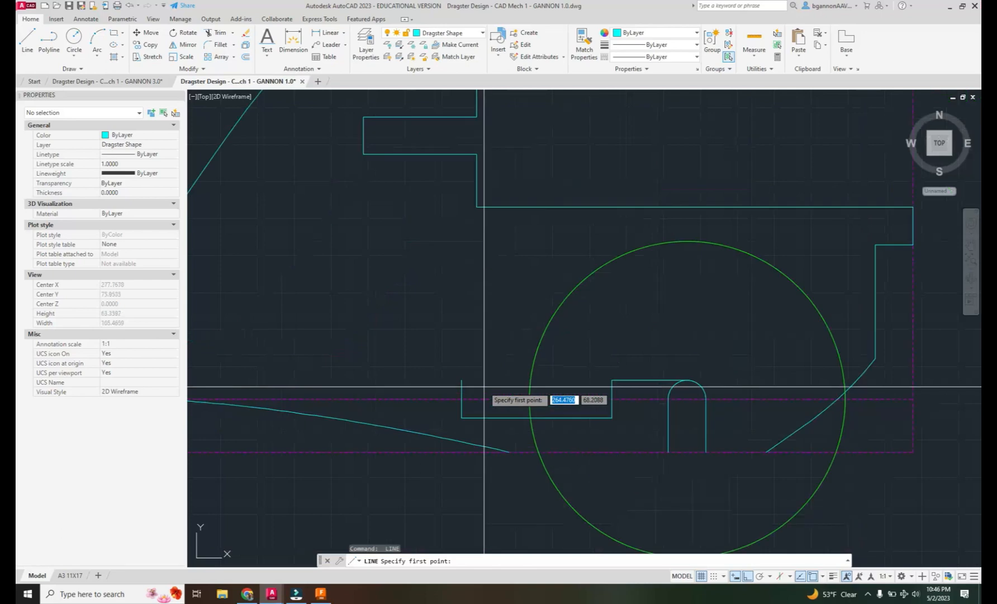
{"action": "left_click", "coordinate": [462, 380]}
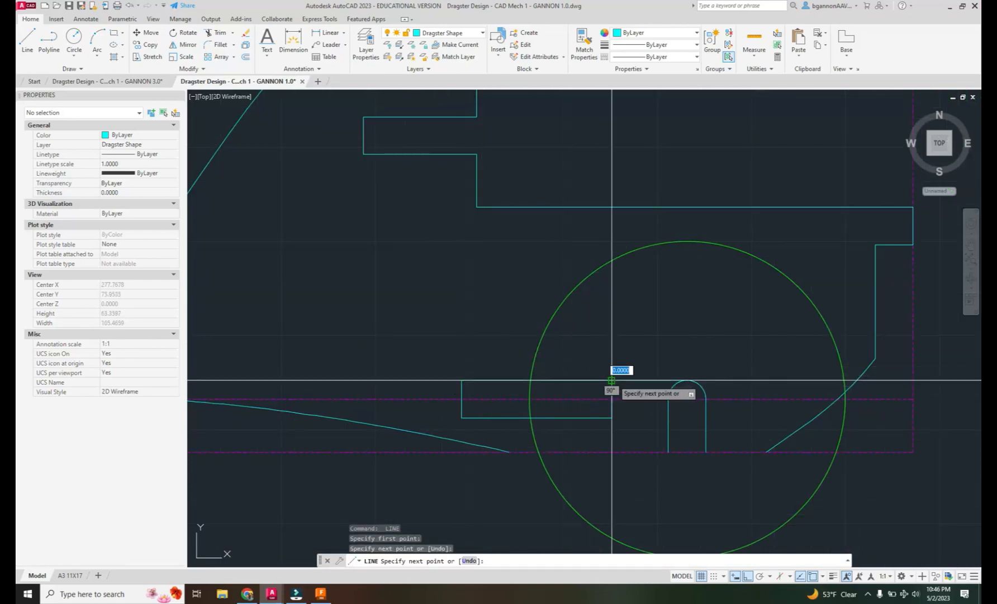
{"action": "key", "text": "Return"}
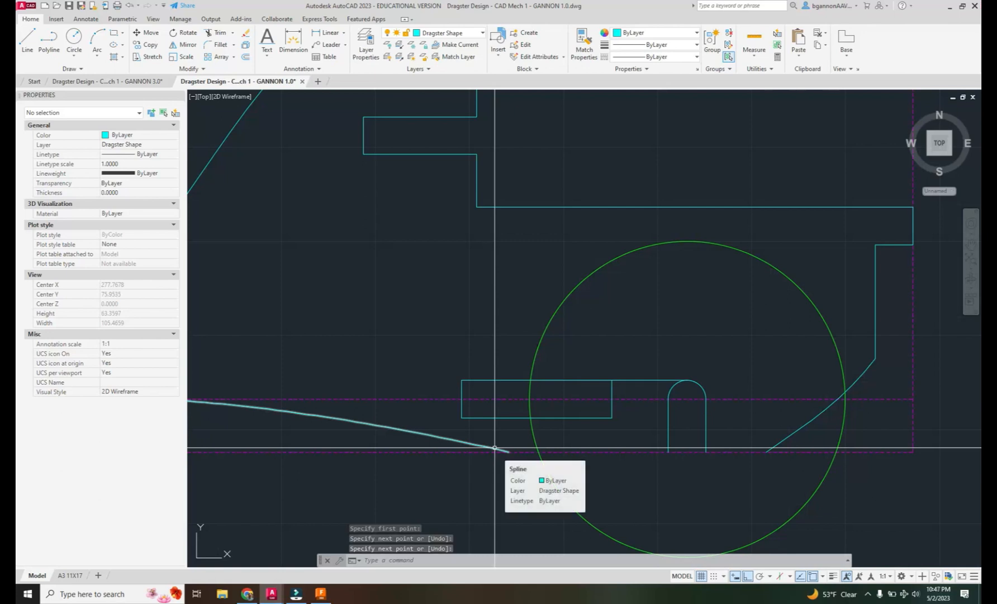
Draw a horizontal line from the step's lower corner to just past the near side of the rear axle slot.
{"action": "key", "text": "Return"}
{"action": "left_click", "coordinate": [612, 417]}
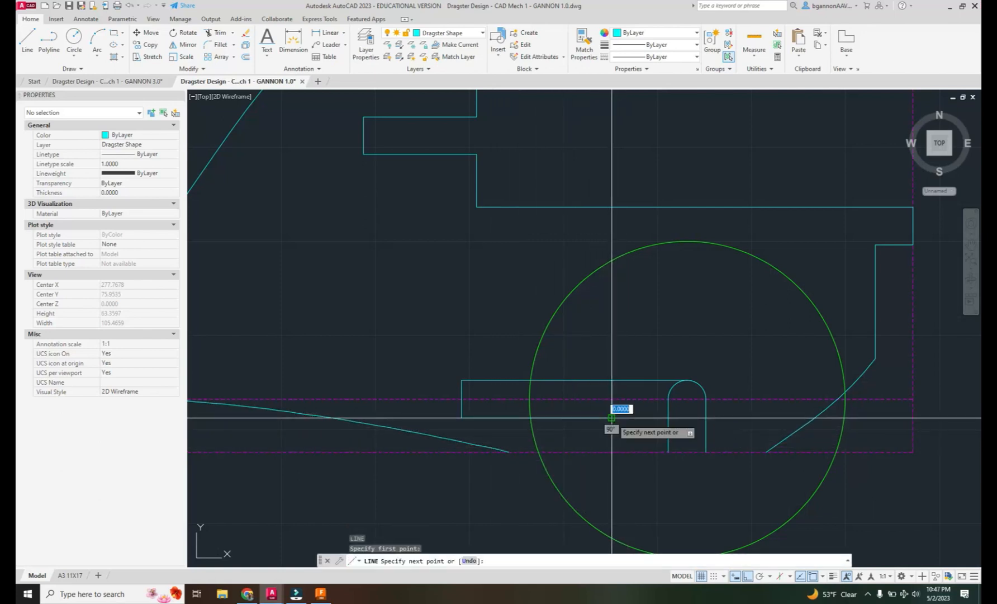
{"action": "left_click", "coordinate": [681, 417]}
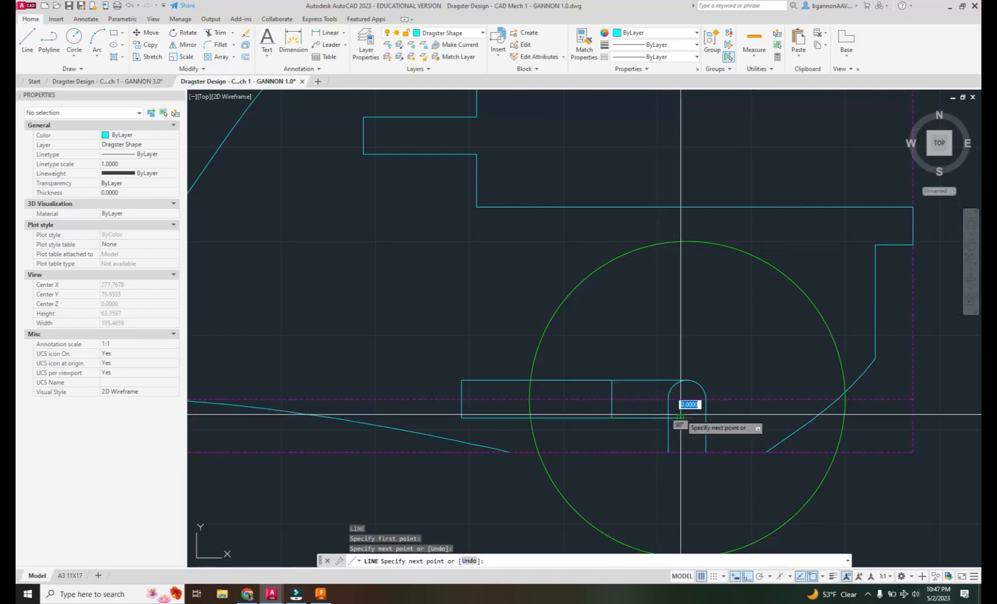
{"action": "key", "text": "Return"}
Trim the overhang inside the rear slot, the top line between step and slot, and the lower line between outer vertical and step.
{"action": "type", "text": "tr"}
{"action": "key", "text": "Return"}
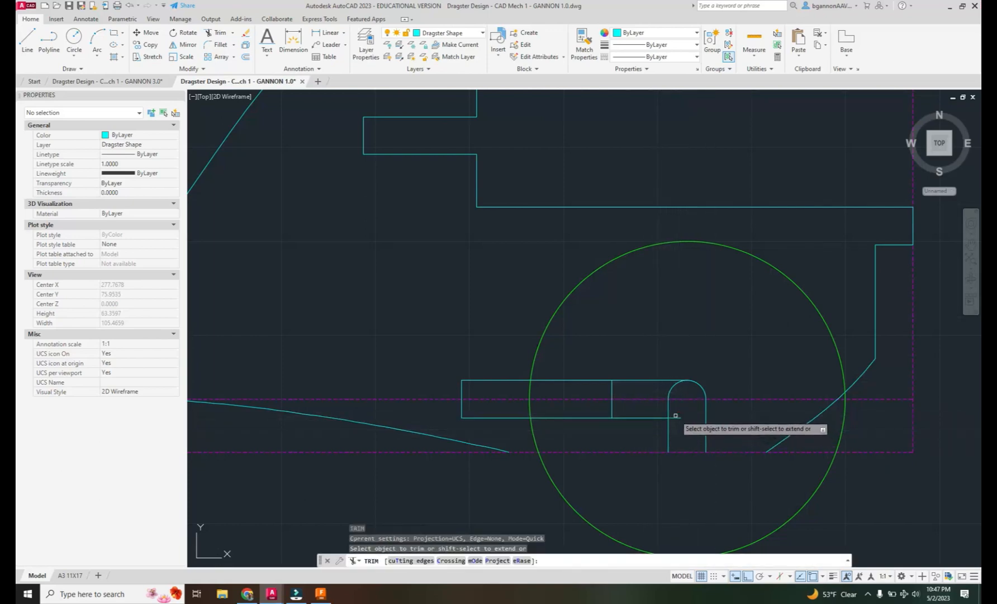
{"action": "left_click_drag", "start_coordinate": [676, 416], "coordinate": [677, 417]}
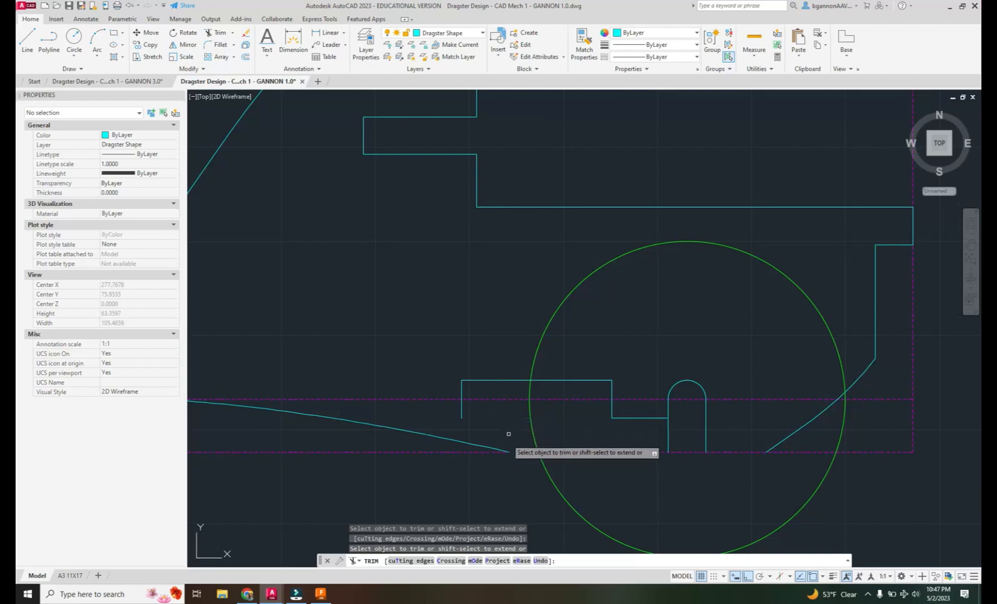
{"action": "scroll", "coordinate": [501, 448], "scroll_direction": "down", "scroll_amount": 2}
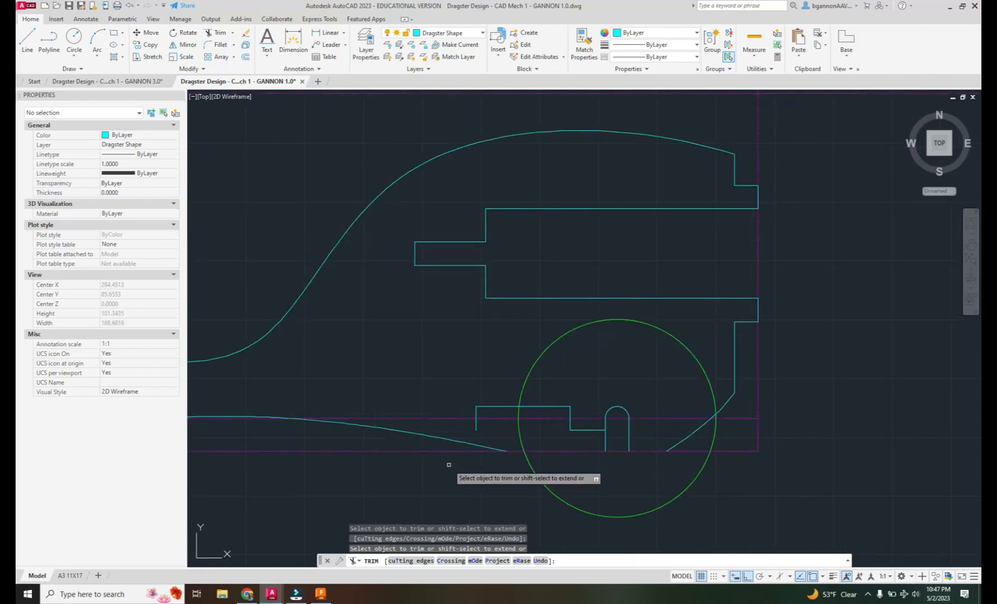
{"action": "key", "text": "Escape"}
Stretch the lower end of the rear notch's outer vertical straight down past the hidden baseline.
{"action": "type", "text": "l"}
{"action": "key", "text": "Return"}
{"action": "key", "text": "Escape"}
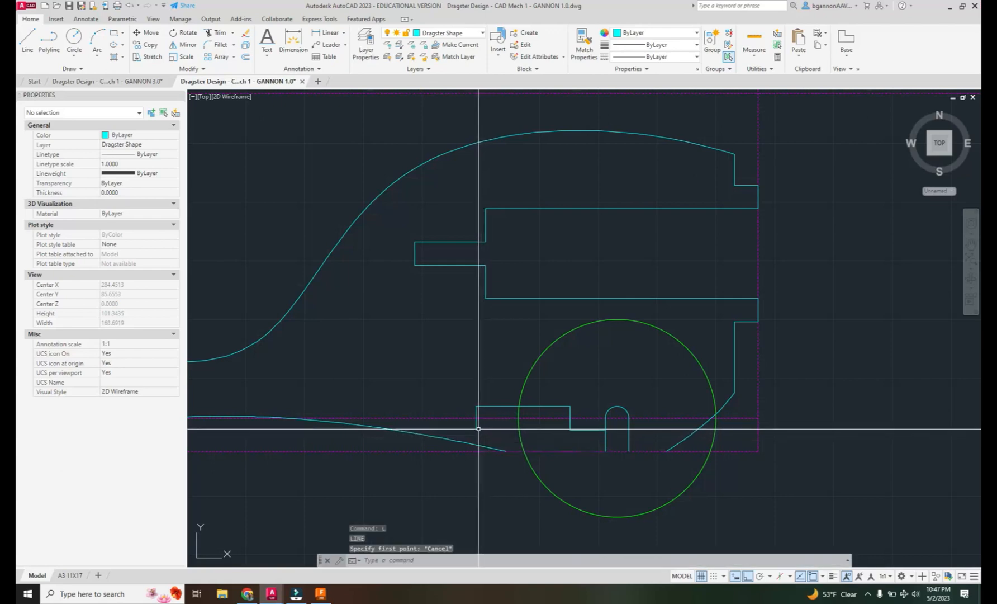
{"action": "left_click", "coordinate": [476, 423]}
{"action": "left_click", "coordinate": [476, 430]}
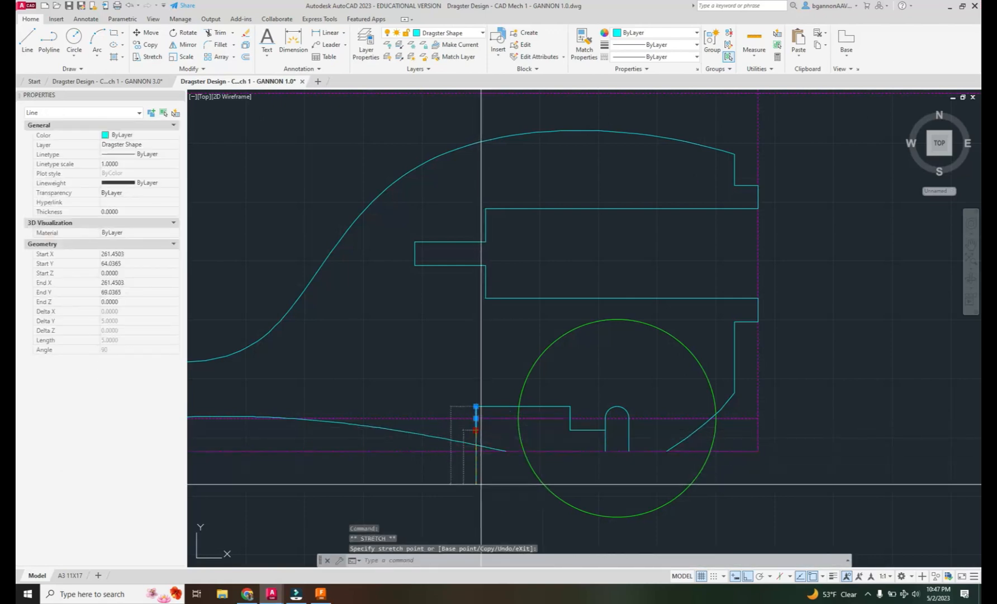
{"action": "left_click", "coordinate": [476, 483]}
Trim the underside spline beyond the rear notch's outer vertical, and the part of the vertical hanging below the spline.
{"action": "key", "text": "Return"}
{"action": "type", "text": "tr"}
{"action": "key", "text": "Return"}
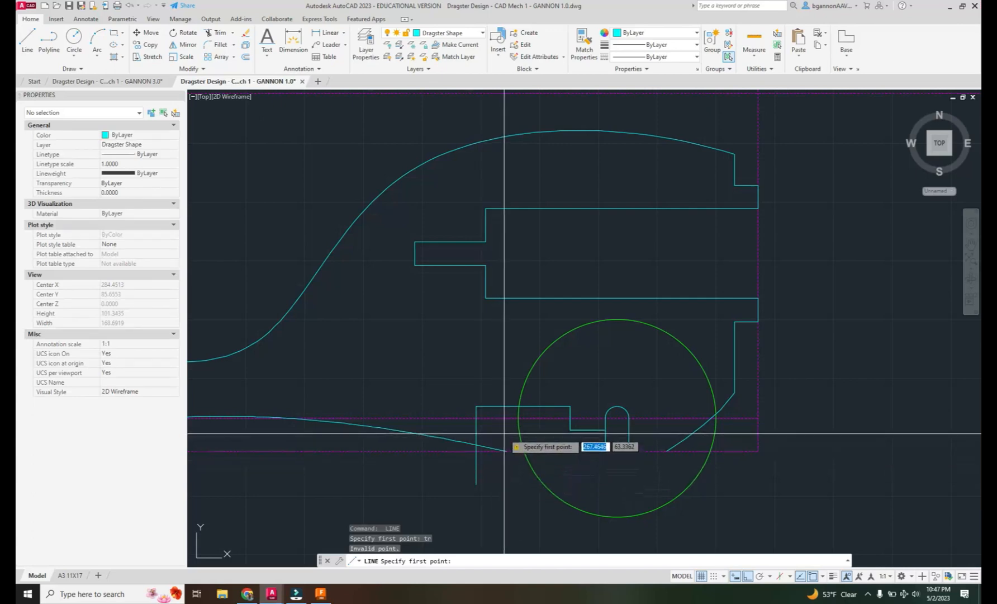
{"action": "scroll", "coordinate": [507, 431], "scroll_direction": "up", "scroll_amount": 2}
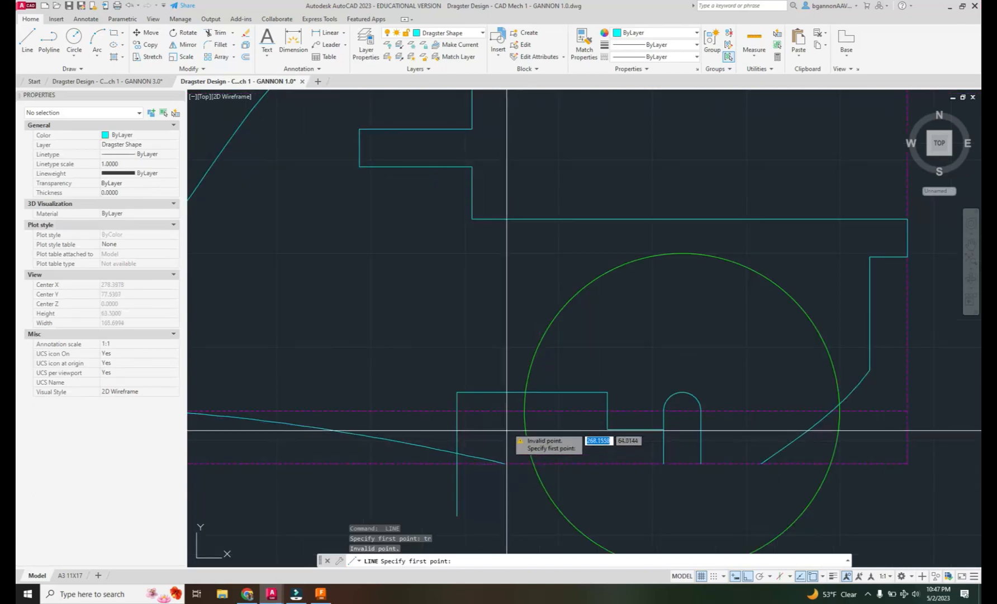
{"action": "left_click", "coordinate": [480, 455]}
{"action": "key", "text": "Escape"}
{"action": "type", "text": "tr"}
{"action": "key", "text": "Return"}
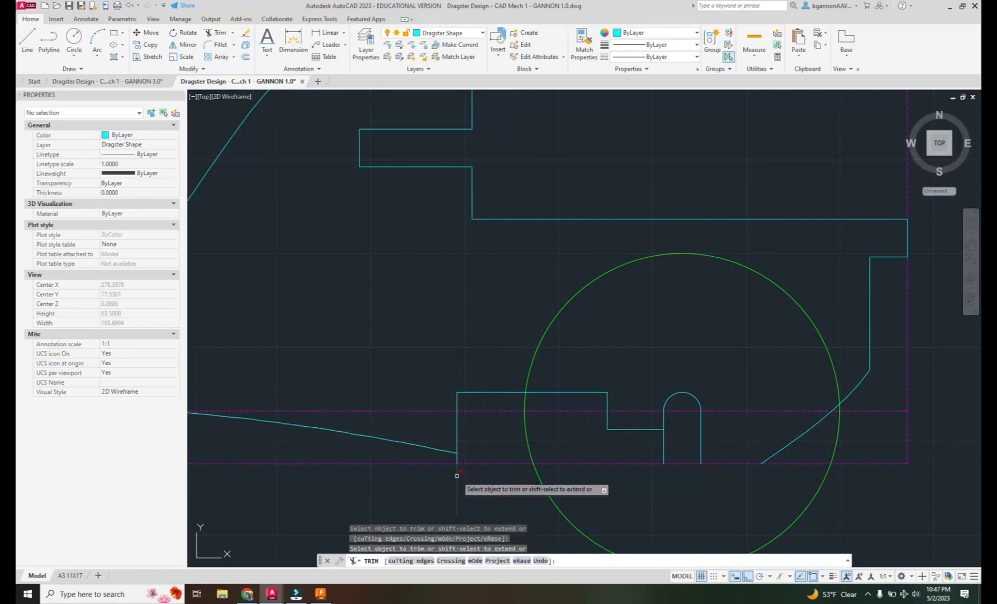
{"action": "key", "text": "Escape"}
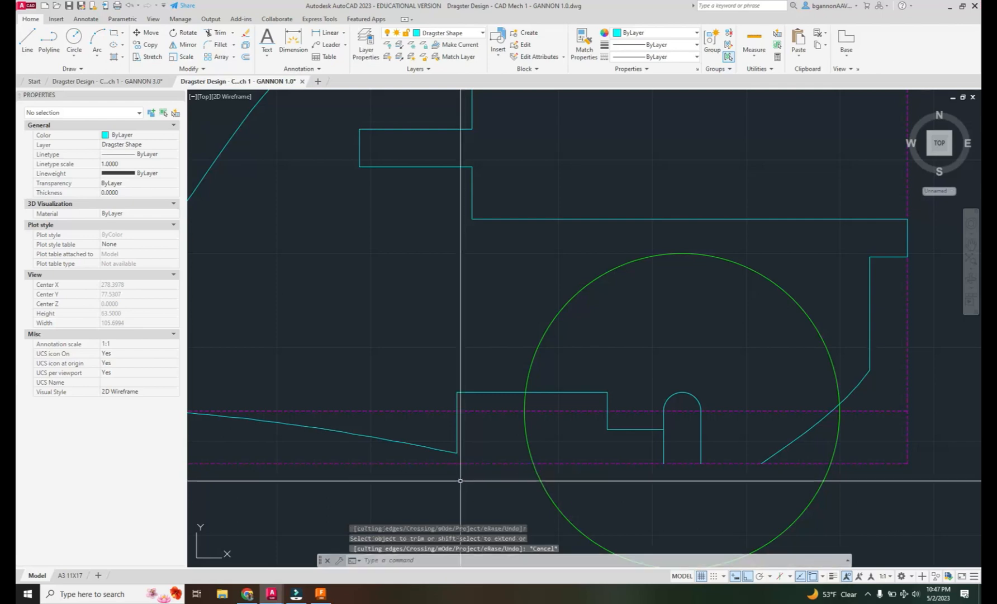
Try to stretch the lower end of the rear notch's outer vertical down toward the hidden baseline.
{"action": "scroll", "coordinate": [461, 482], "scroll_direction": "down", "scroll_amount": 2}
{"action": "middle_click_drag", "start_coordinate": [433, 490], "coordinate": [664, 483]}
{"action": "scroll", "coordinate": [430, 490], "scroll_direction": "up", "scroll_amount": 1}
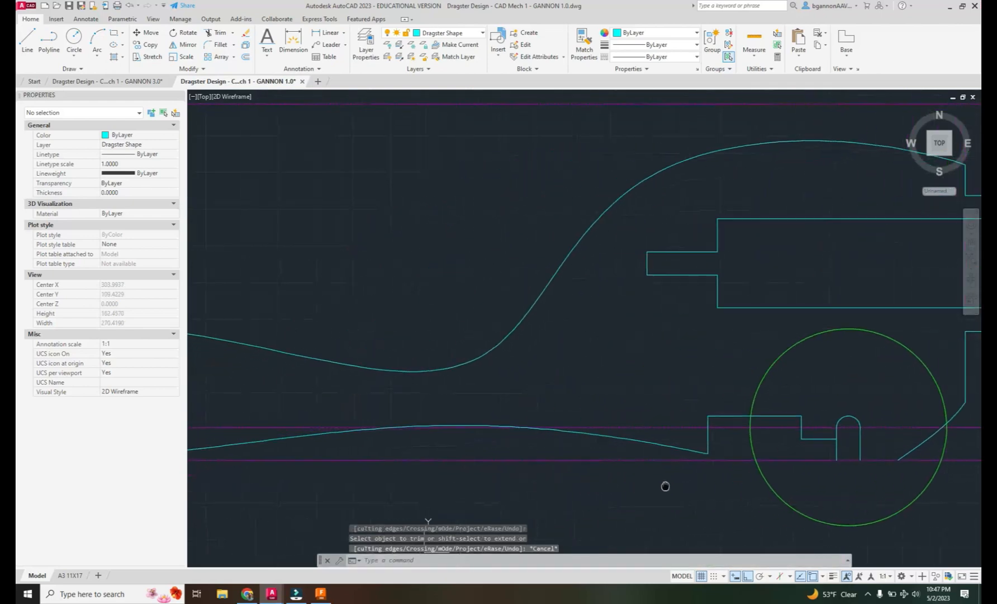
{"action": "scroll", "coordinate": [629, 495], "scroll_direction": "down", "scroll_amount": 2}
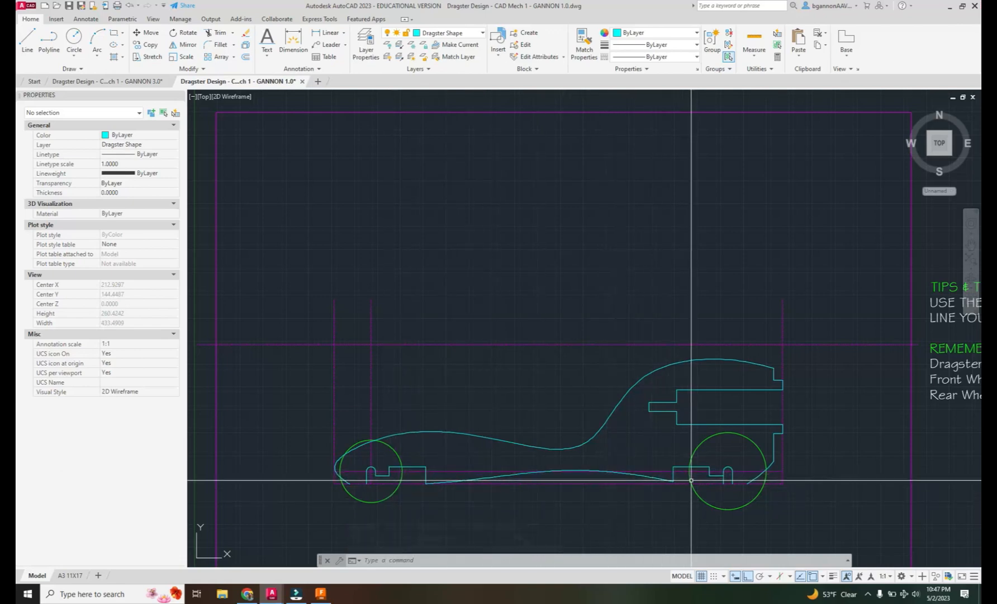
{"action": "scroll", "coordinate": [682, 479], "scroll_direction": "up", "scroll_amount": 8}
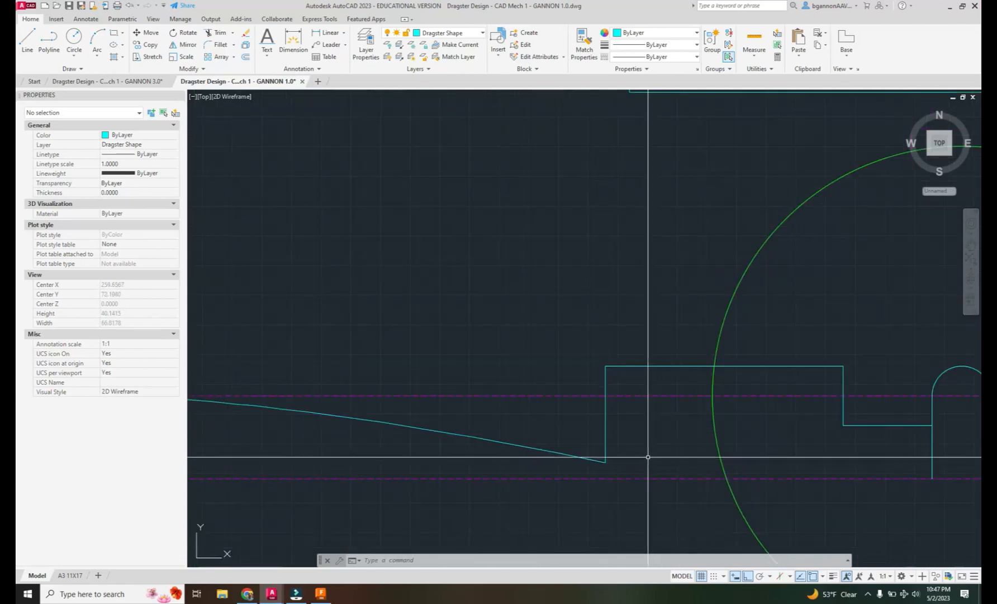
{"action": "left_click", "coordinate": [605, 450]}
{"action": "left_click", "coordinate": [606, 463]}
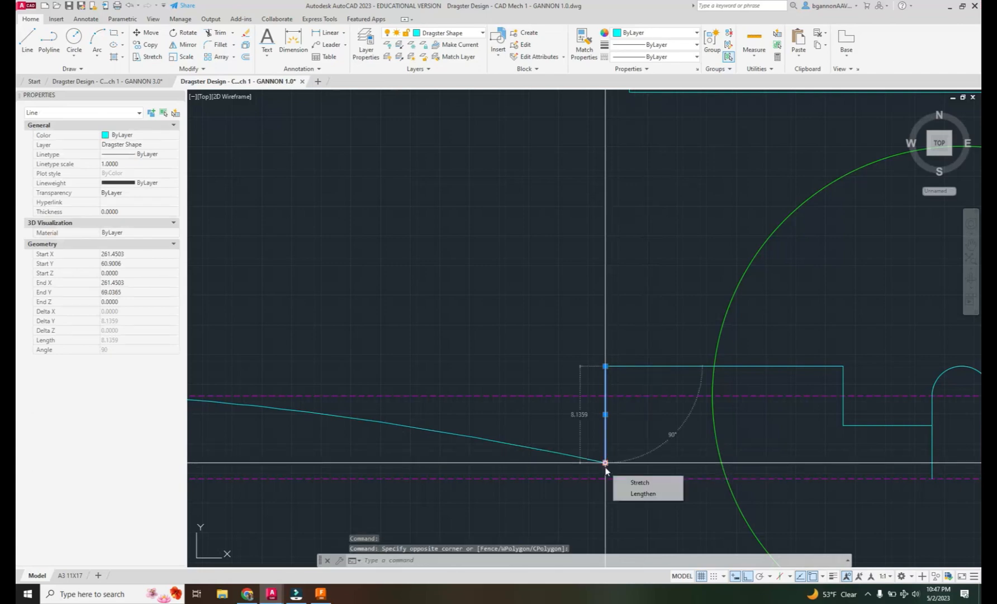
{"action": "left_click", "coordinate": [606, 471]}
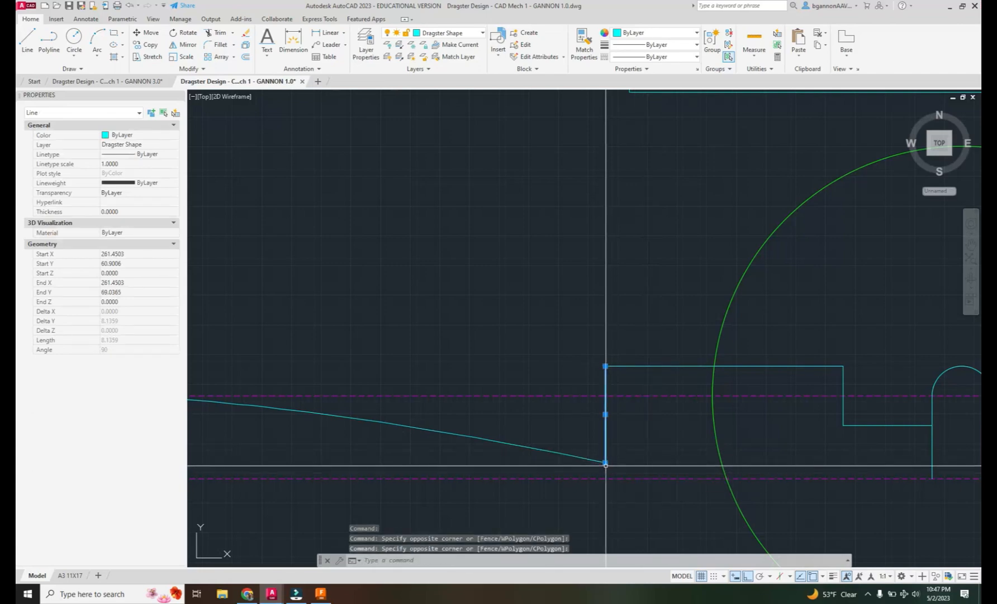
{"action": "key", "text": "Escape"}
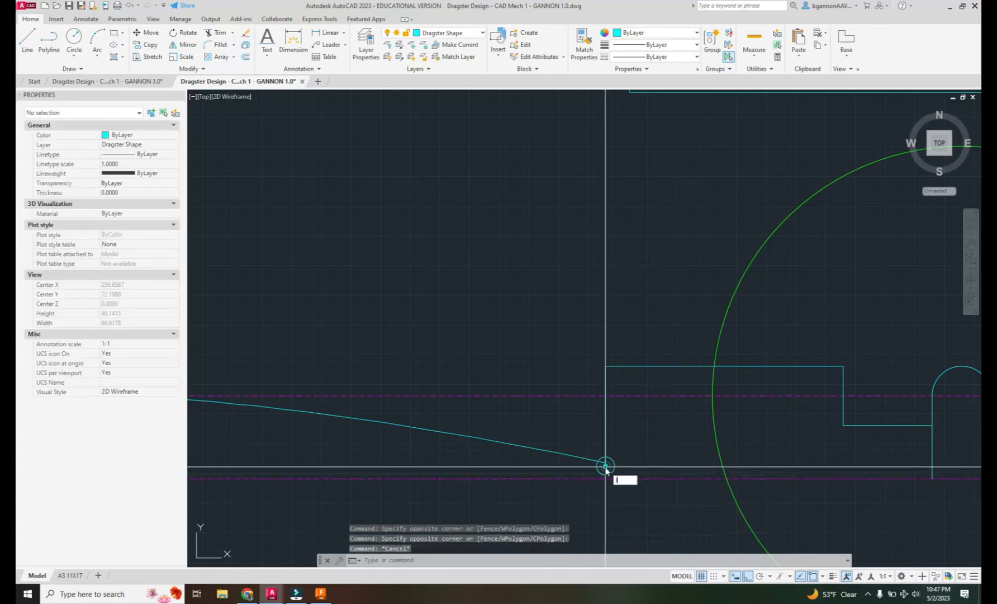
{"action": "key", "text": "Escape"}
Stretch the rear notch's outer vertical at its lower end to just below the hidden baseline.
{"action": "left_click", "coordinate": [605, 458]}
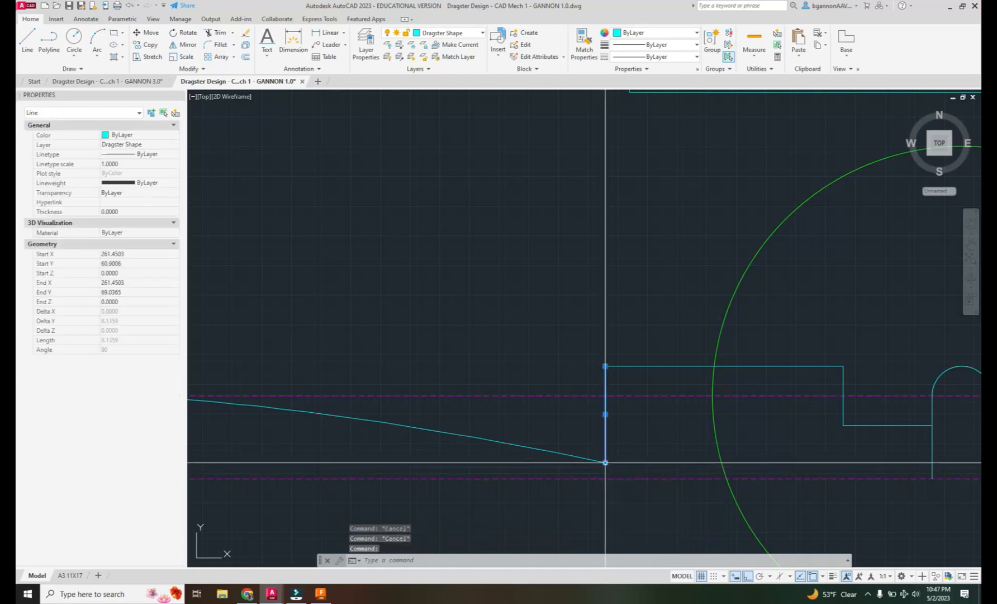
{"action": "left_click", "coordinate": [605, 463]}
{"action": "left_click", "coordinate": [605, 493]}
{"action": "type", "text": "tr"}
{"action": "key", "text": "Return"}
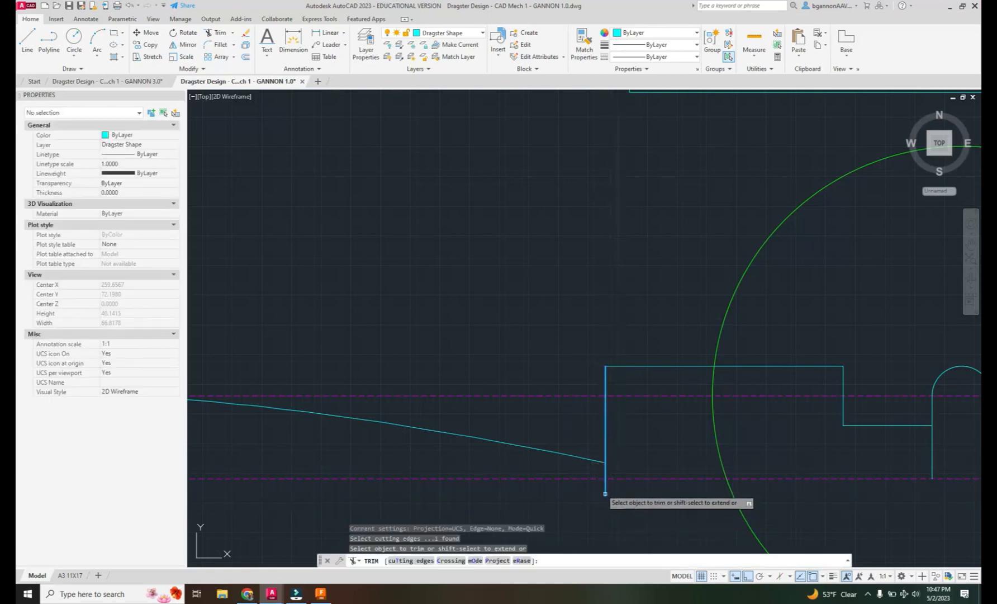
{"action": "key", "text": "Escape"}
Stretch the rear end of the underside spline down to where the notch's outer vertical crosses the hidden baseline.
{"action": "left_click", "coordinate": [600, 461]}
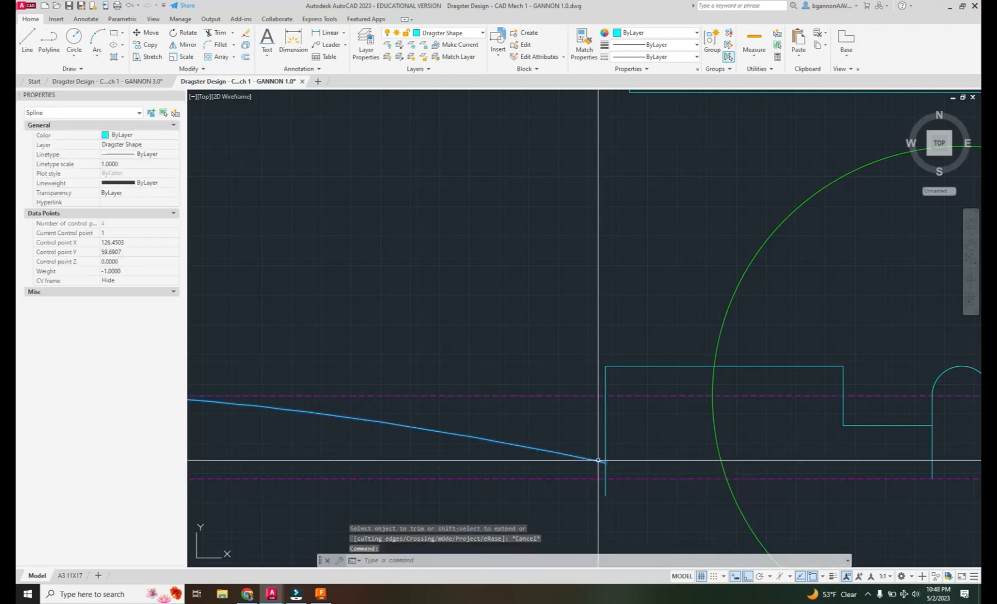
{"action": "left_click", "coordinate": [605, 464]}
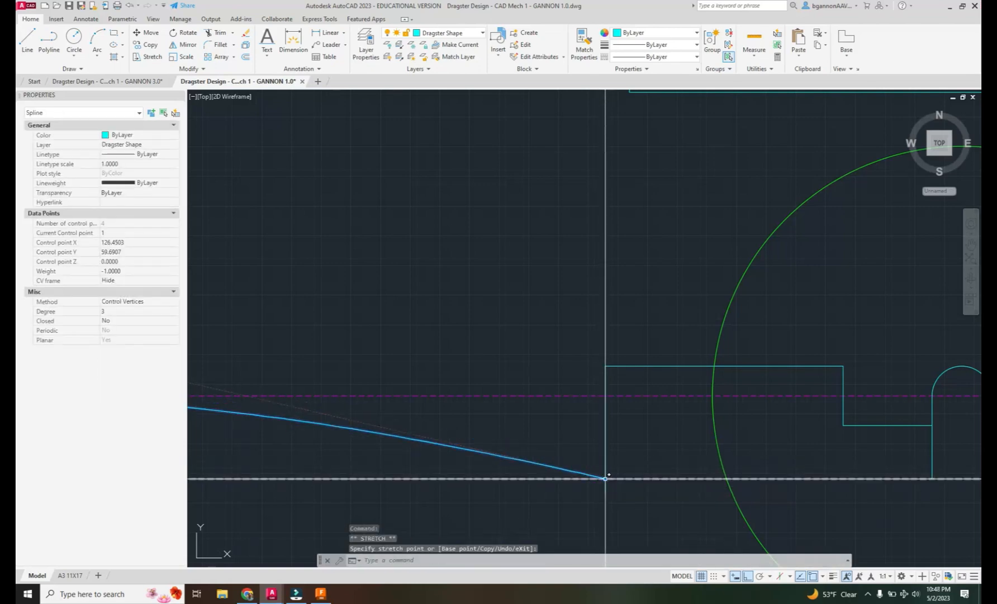
{"action": "left_click", "coordinate": [605, 479]}
{"action": "key", "text": "Escape"}
Trim the outer vertical's overhang below the baseline and the rear slot's near side below the step.
{"action": "type", "text": "tr"}
{"action": "key", "text": "Return"}
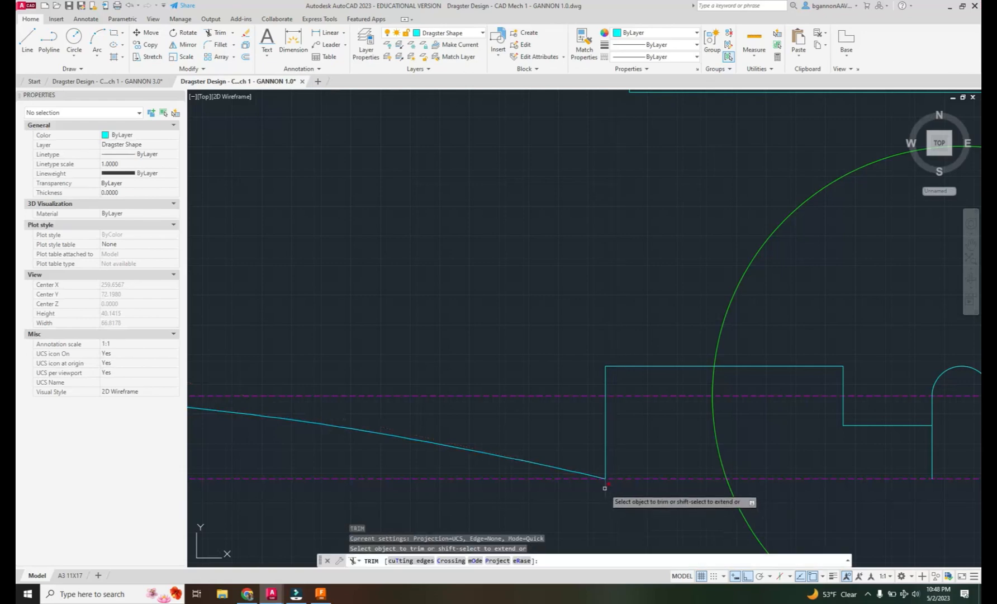
{"action": "scroll", "coordinate": [629, 509], "scroll_direction": "down", "scroll_amount": 4}
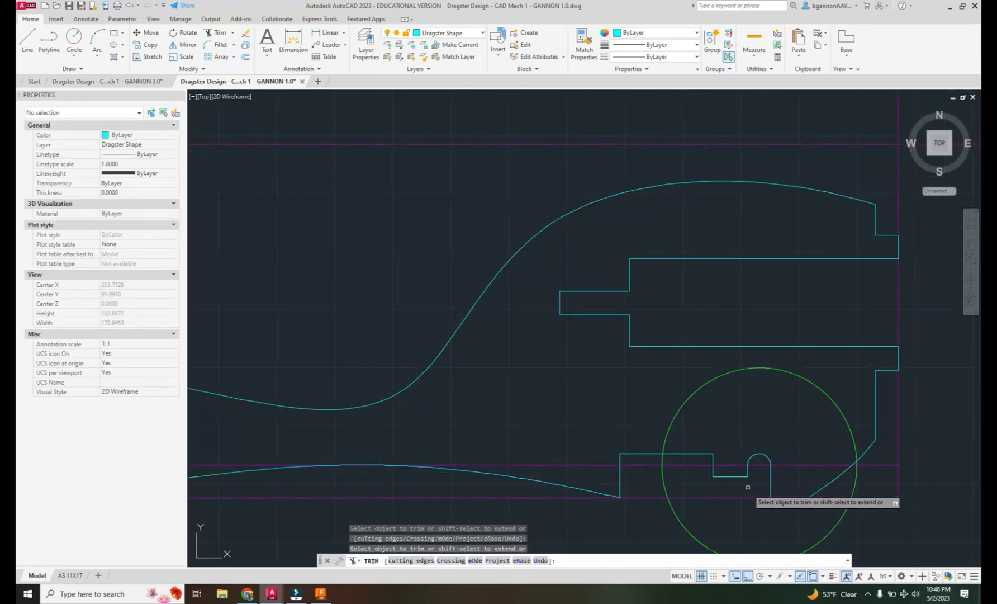
{"action": "key", "text": "Escape"}
Switch to the Fusion 360 dragster model and show, then hide, the Bottom1 component to examine its fit in the notches.
{"action": "scroll", "coordinate": [748, 487], "scroll_direction": "down", "scroll_amount": 2}
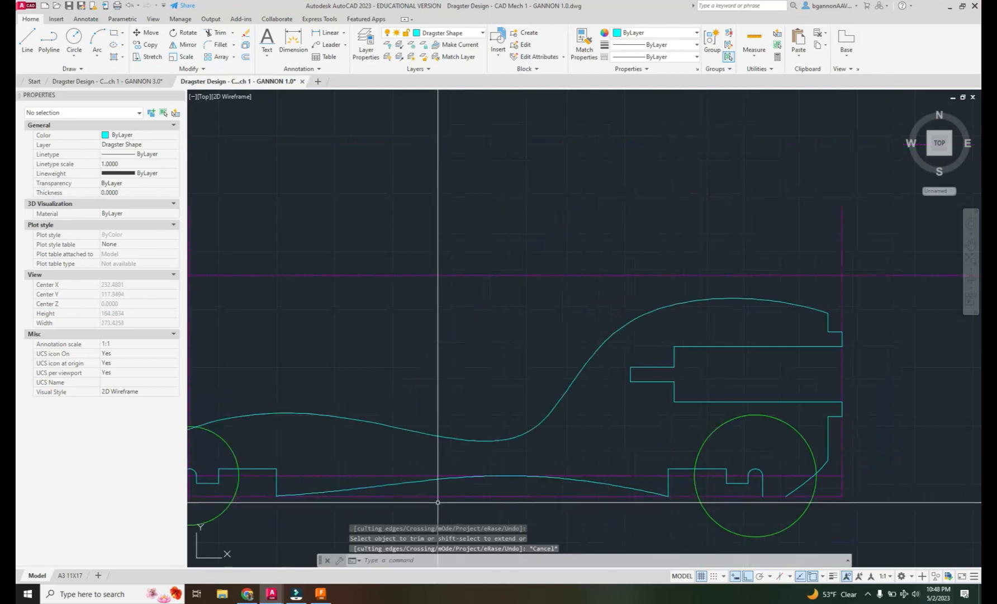
{"action": "scroll", "coordinate": [254, 475], "scroll_direction": "down", "scroll_amount": 2}
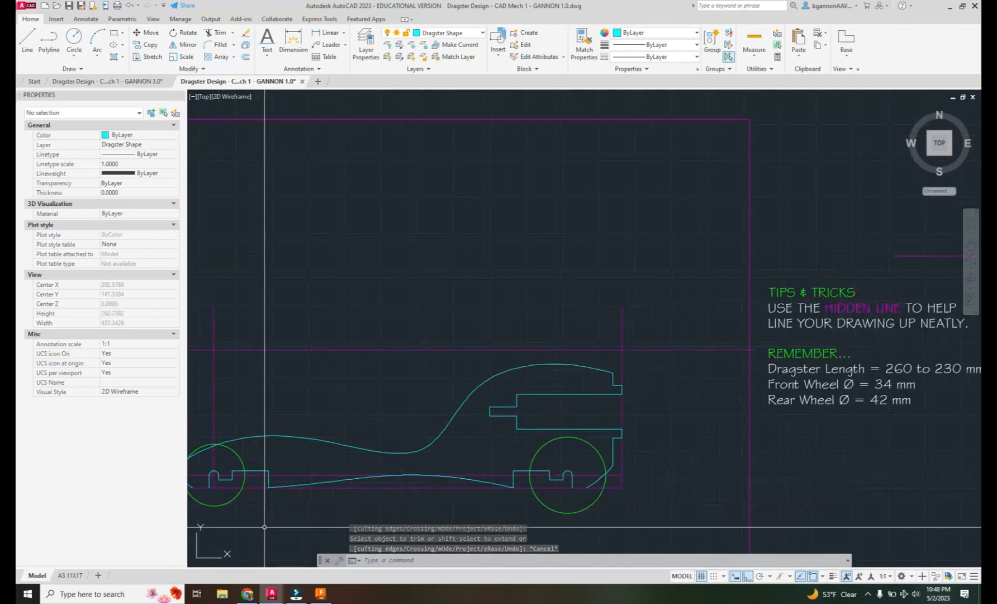
{"action": "left_click", "coordinate": [318, 595]}
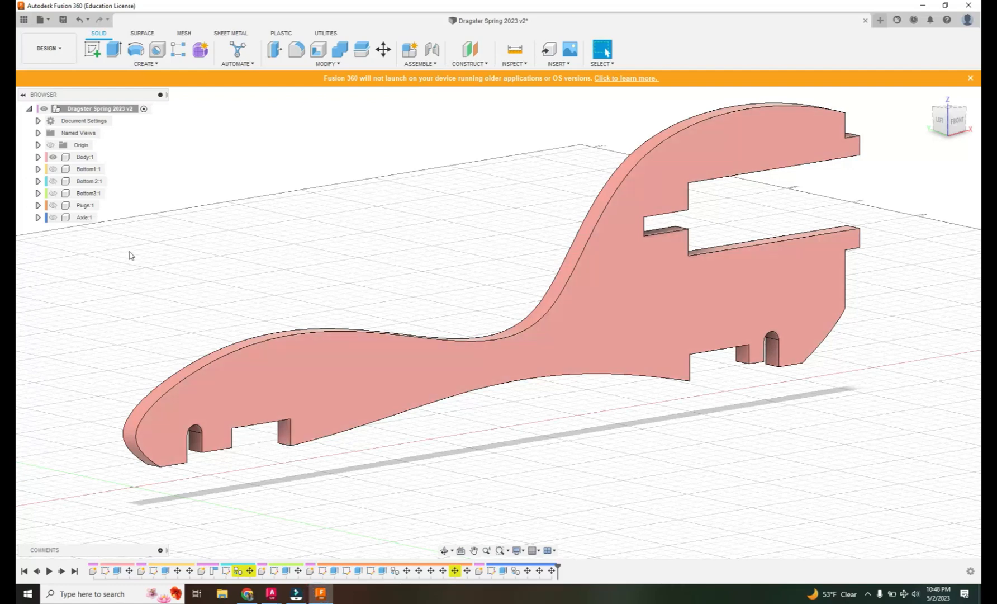
{"action": "left_click", "coordinate": [53, 169]}
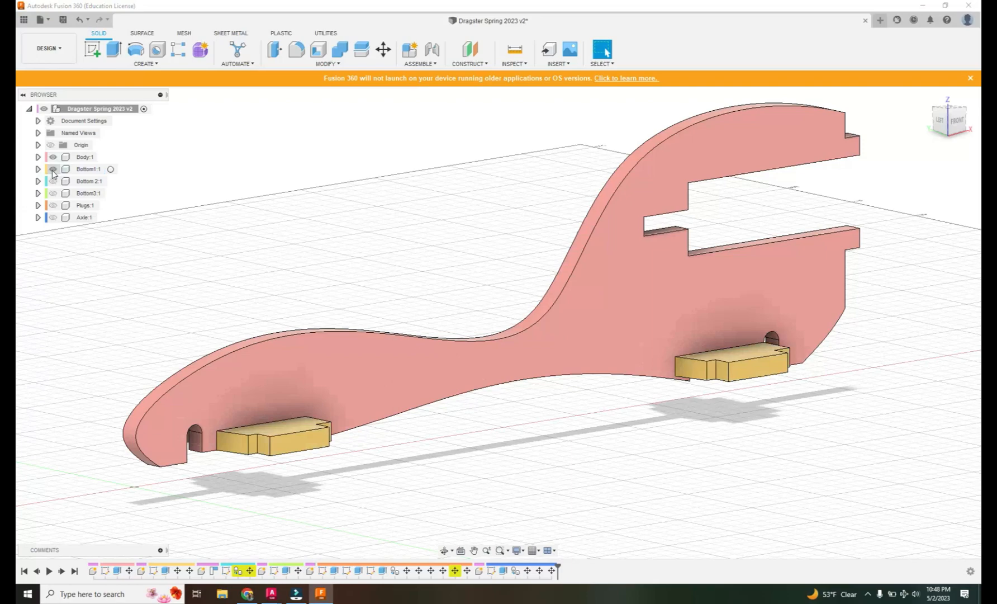
{"action": "left_click", "coordinate": [53, 169]}
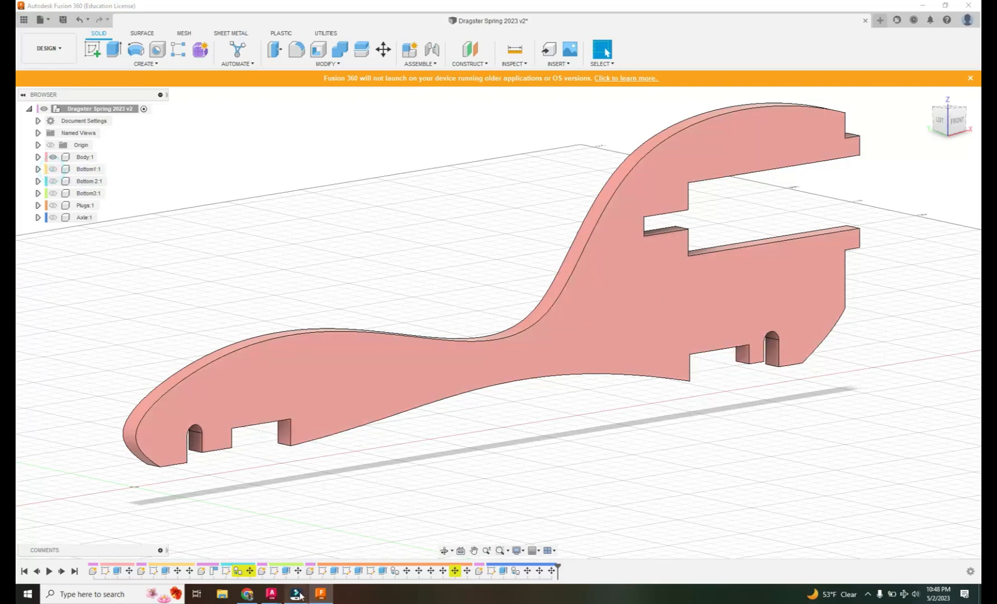
Return to the 1.0 drawing in AutoCAD and review the whole dragster profile with both stepped notches.
{"action": "left_click", "coordinate": [297, 594]}
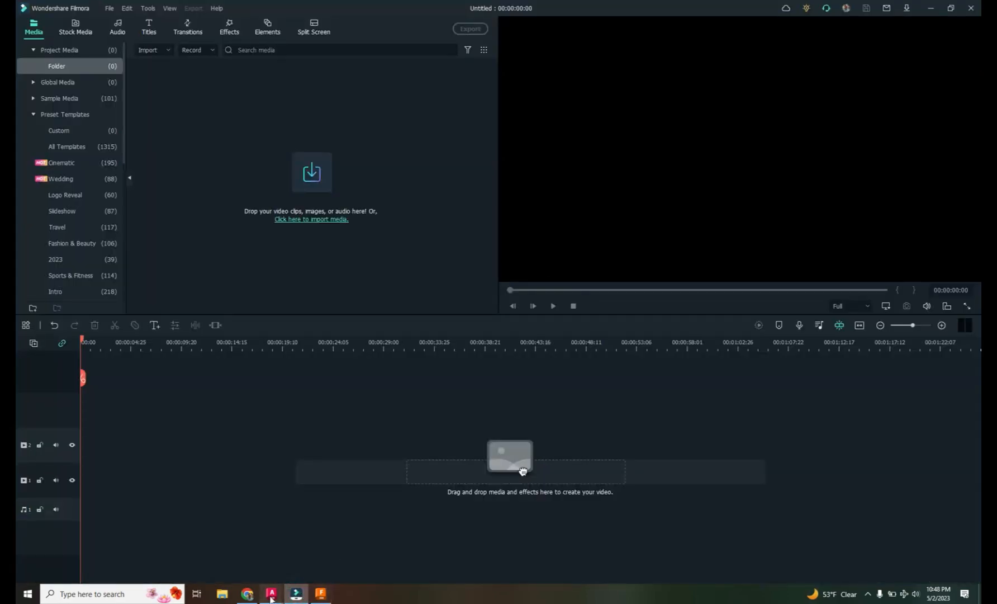
{"action": "mouse_move", "coordinate": [270, 596]}
{"action": "left_click", "coordinate": [304, 549]}
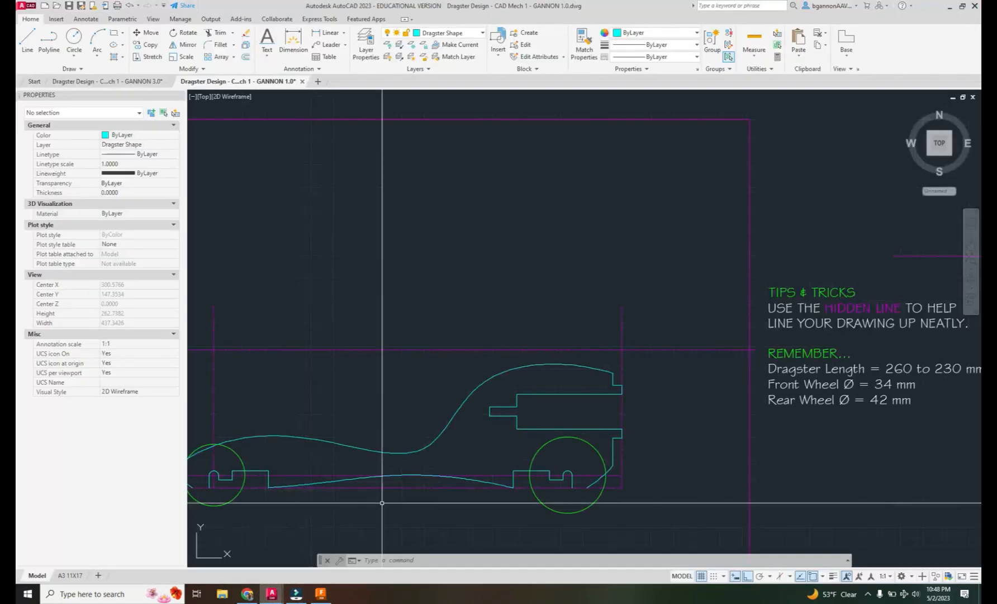
{"action": "middle_click_drag", "start_coordinate": [403, 501], "coordinate": [582, 472]}
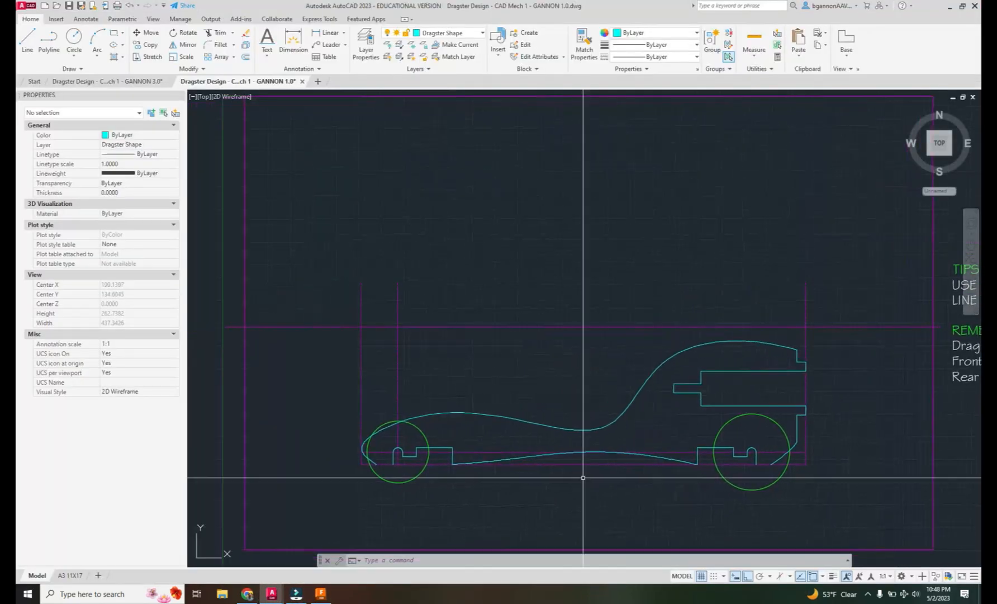
{"action": "scroll", "coordinate": [557, 485], "scroll_direction": "up", "scroll_amount": 2}
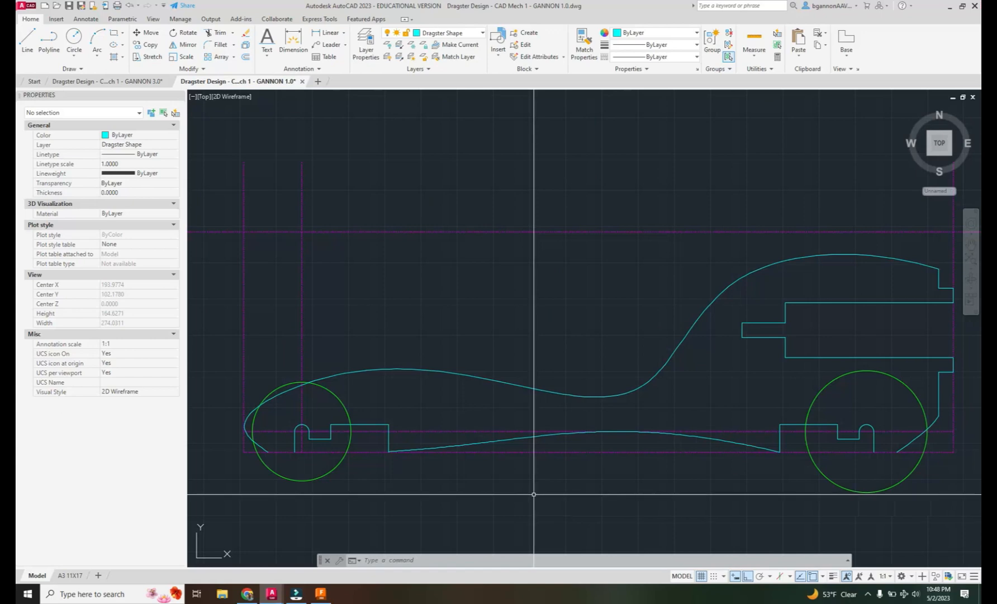